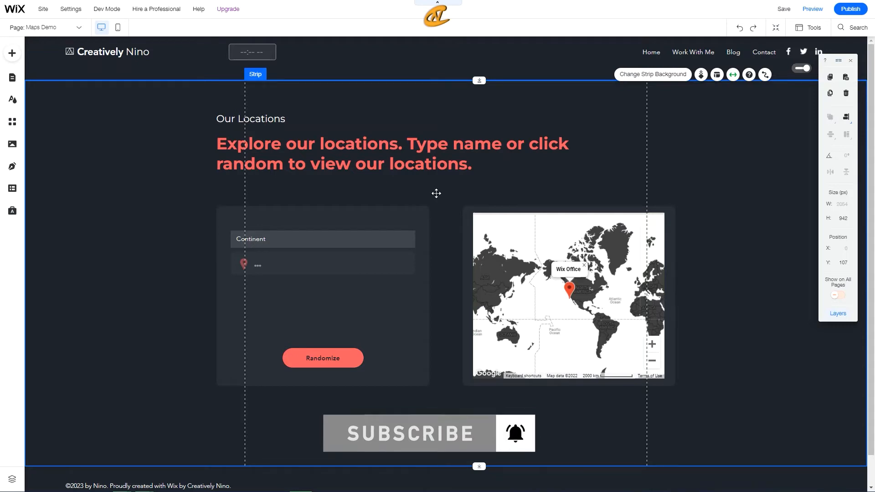
Select the existing Google map inside the locations group.
left_click(521, 260)
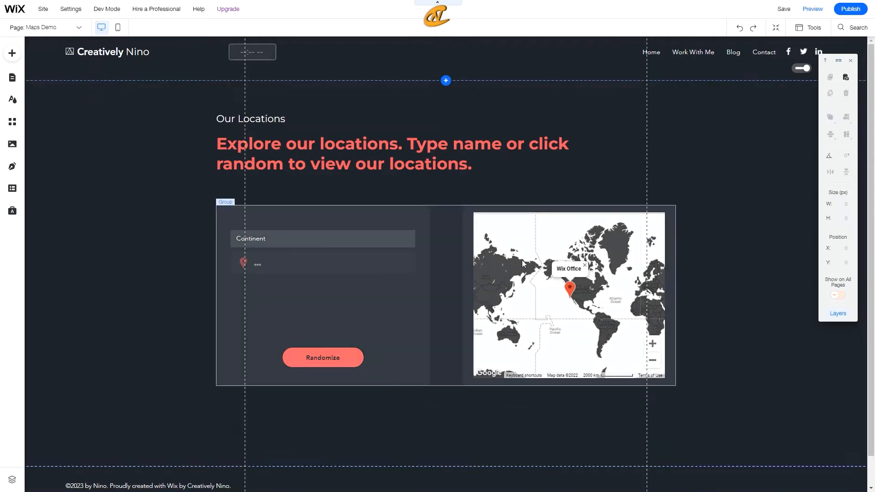
left_click(566, 258)
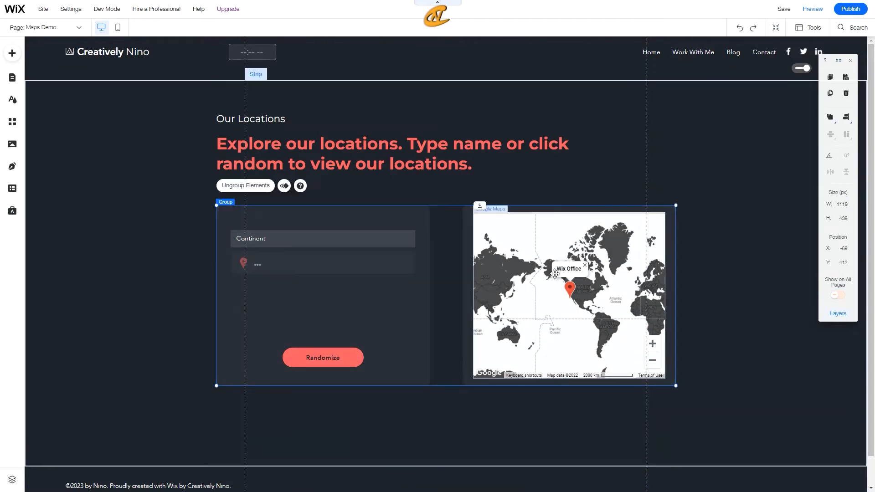
left_click(555, 274)
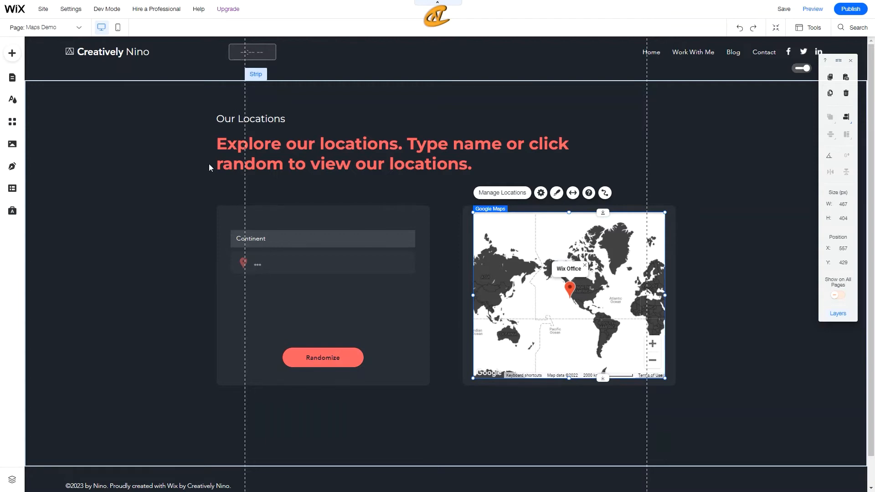
Browse the ready-made Google Maps, Full Width Maps and featured strip designs that can be added to the site.
left_click(12, 54)
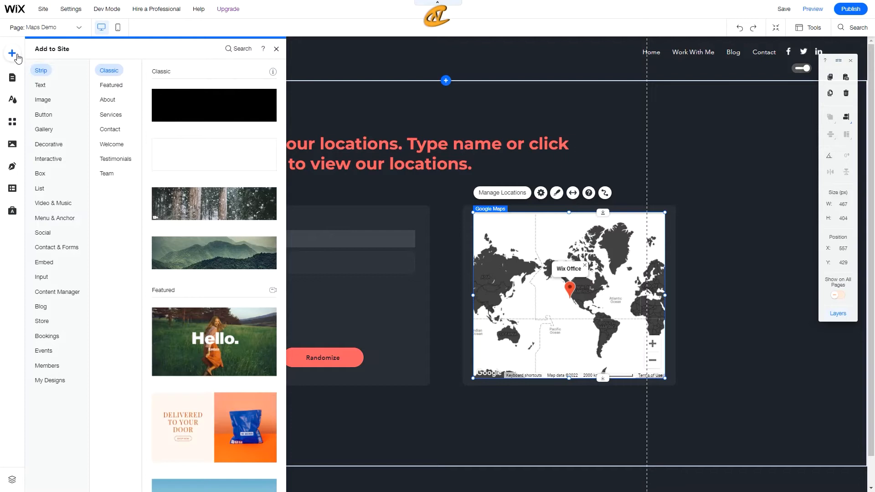
left_click(69, 248)
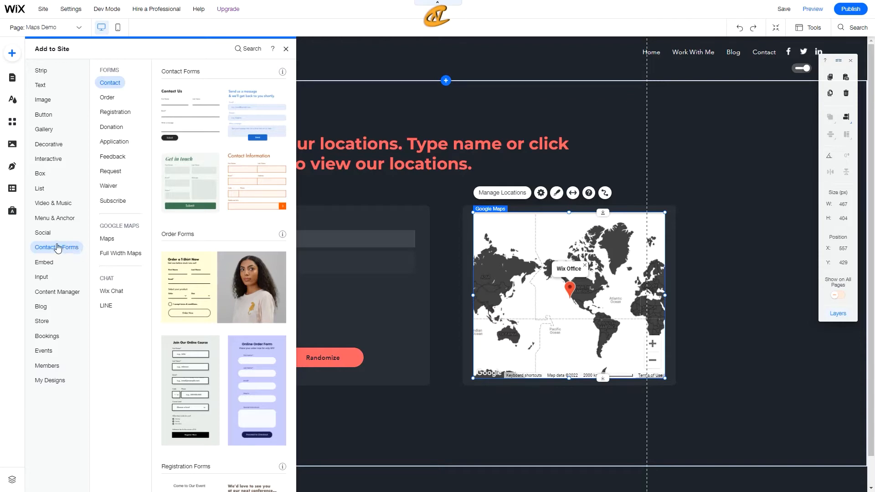
left_click(108, 239)
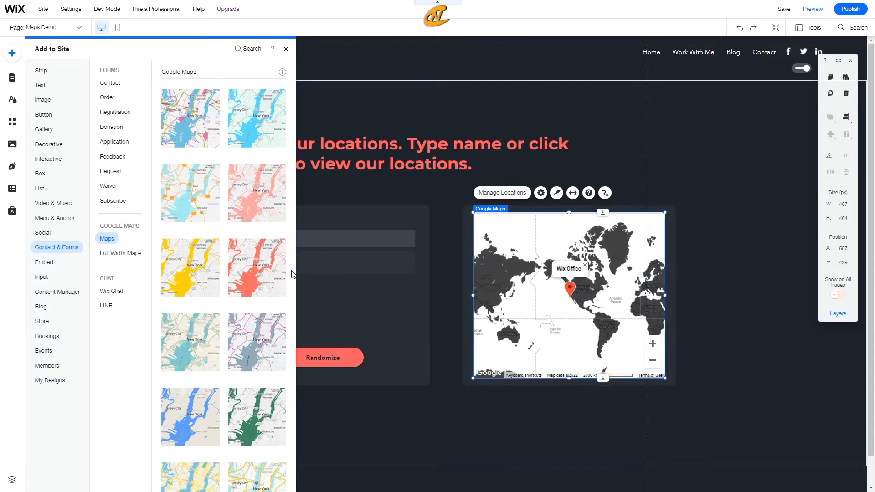
left_click(131, 257)
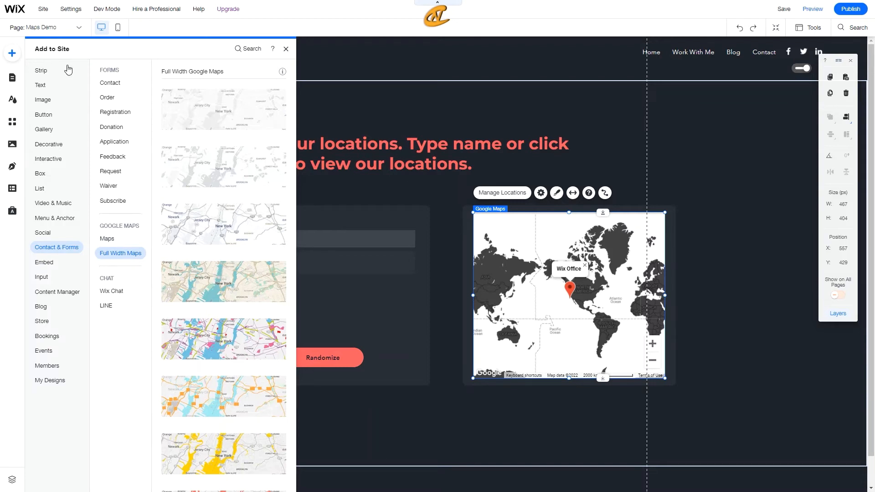
left_click(51, 73)
left_click(114, 89)
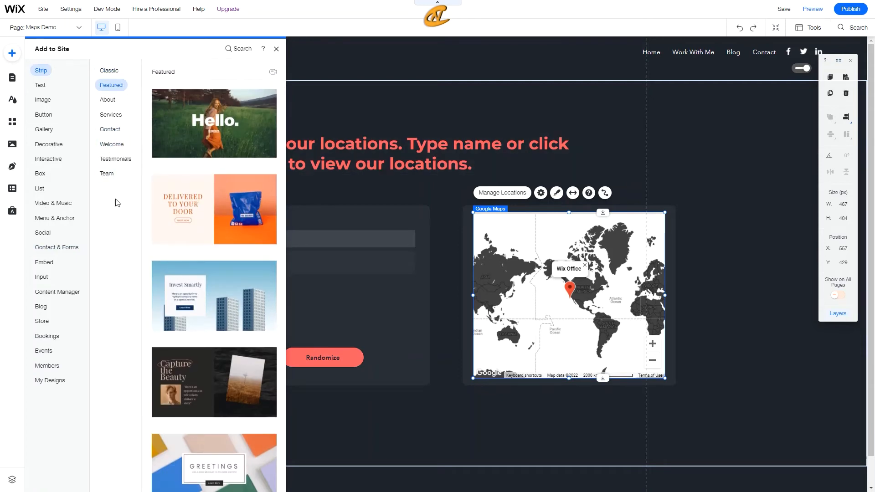
Add the Winter Hues full-width Google map and place it directly beneath the locations strip, at a Y position of about 1049 px.
left_click(80, 247)
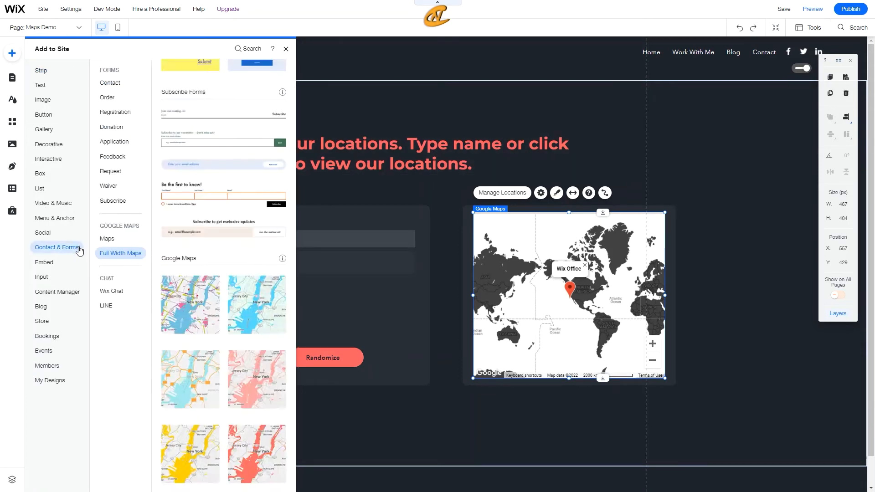
left_click(105, 253)
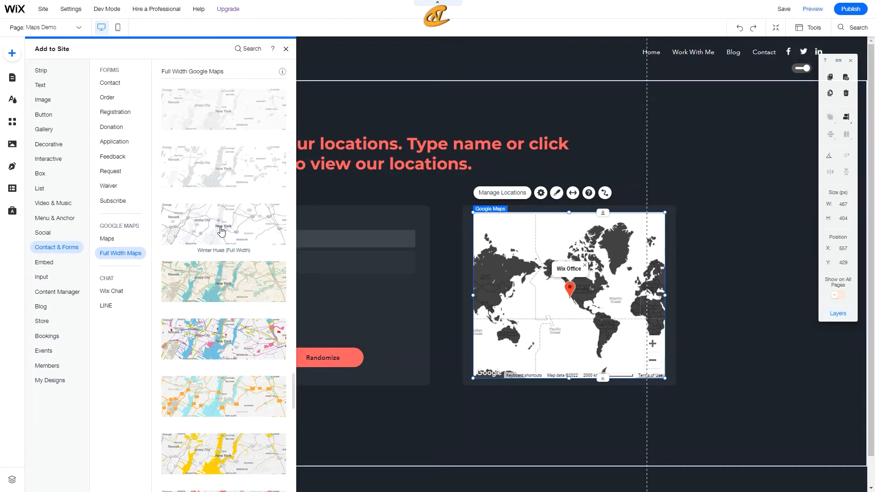
left_click_drag(203, 224, 397, 455)
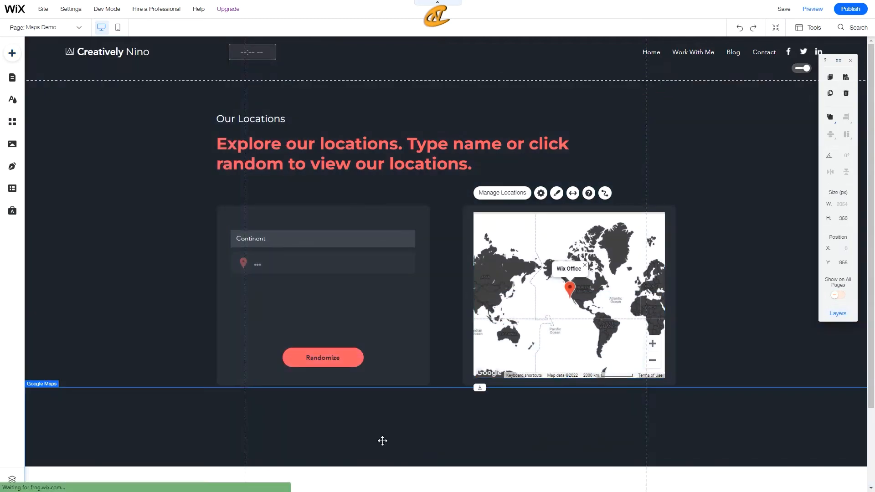
left_click_drag(482, 423, 488, 449)
left_click_drag(479, 484, 479, 425)
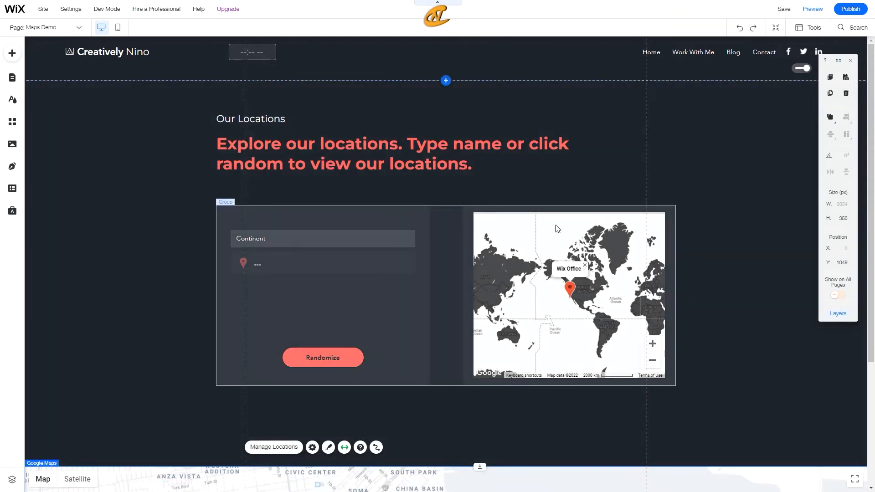
scroll(431, 388, "down", 3)
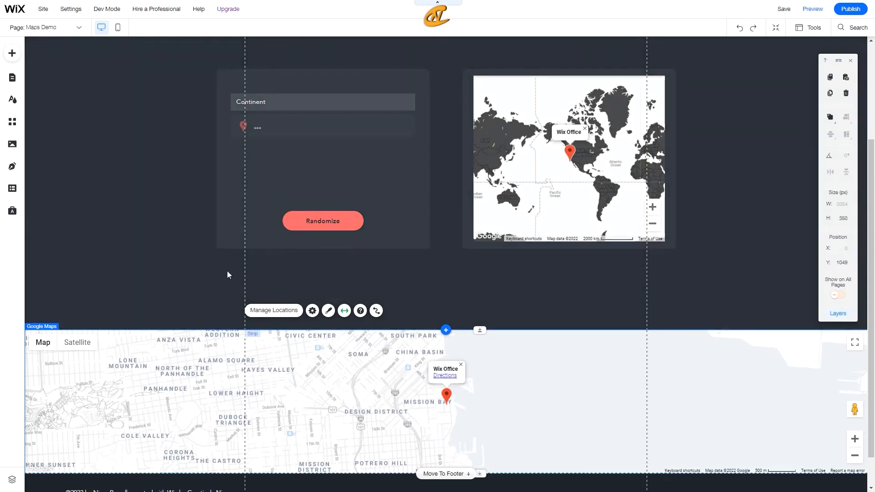
Toggle the new map's full-width stretch off and on again, and set its margins to 85 px.
left_click(168, 270)
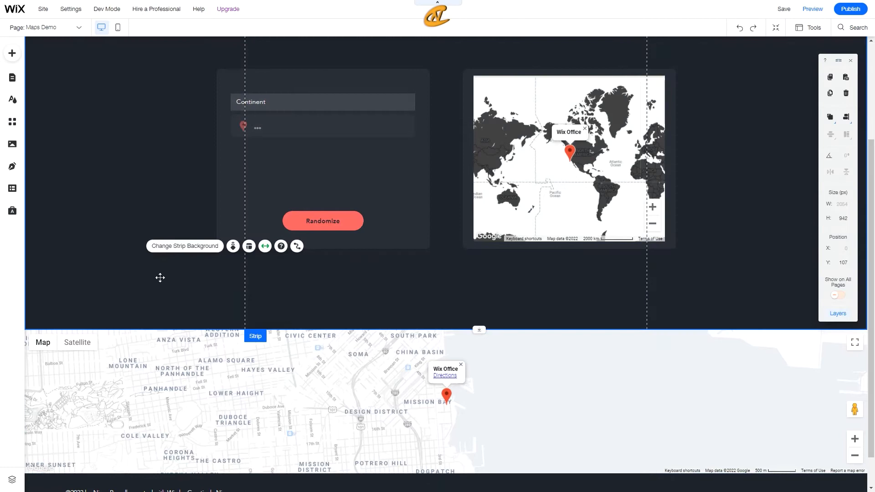
left_click(317, 337)
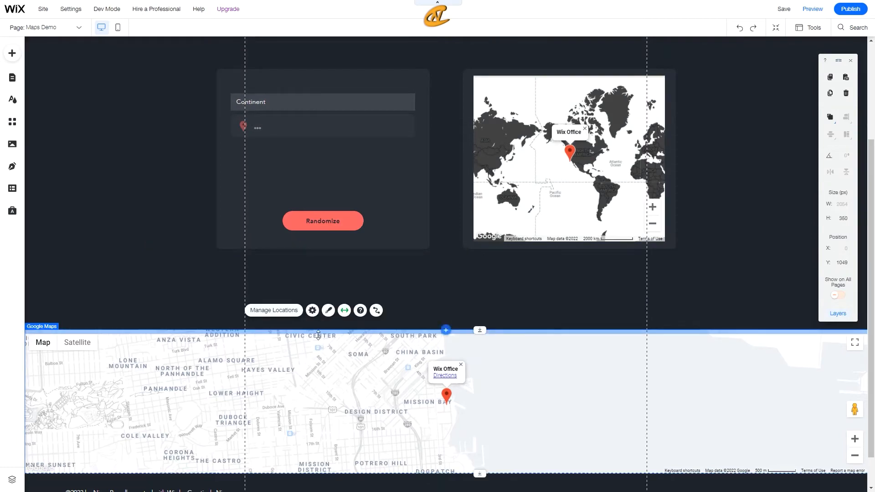
left_click(345, 311)
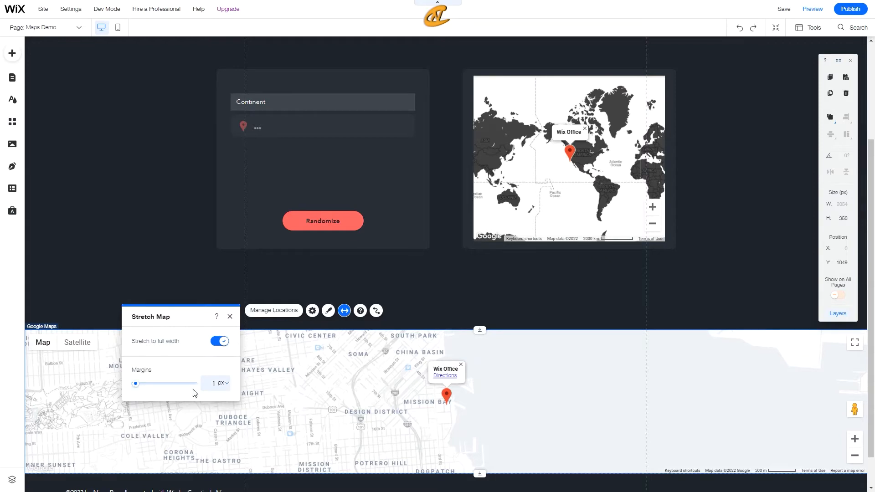
left_click(220, 342)
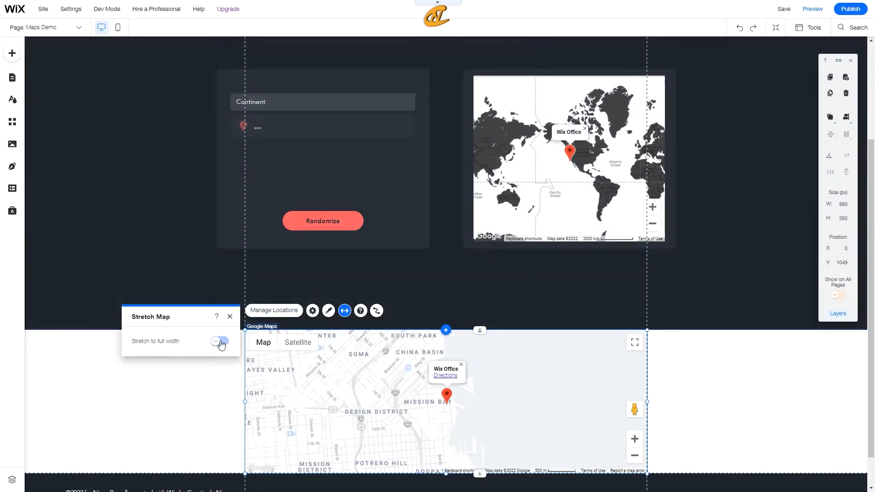
left_click(220, 342)
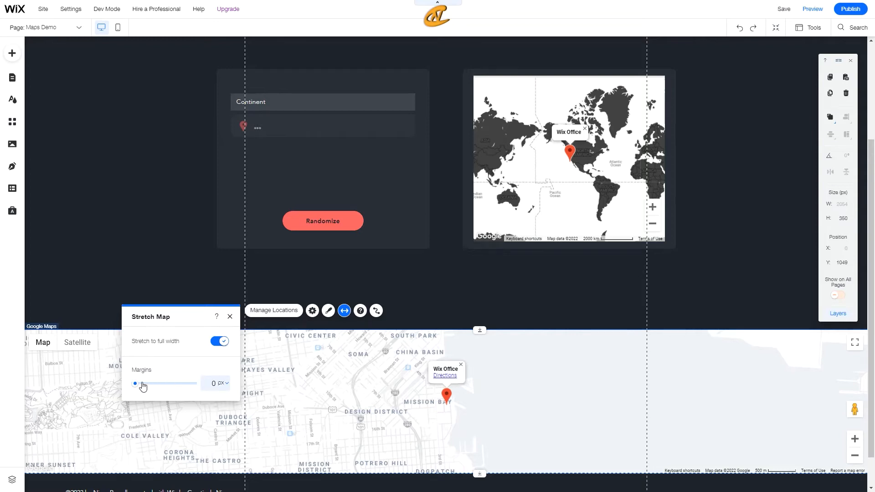
left_click_drag(137, 387, 163, 391)
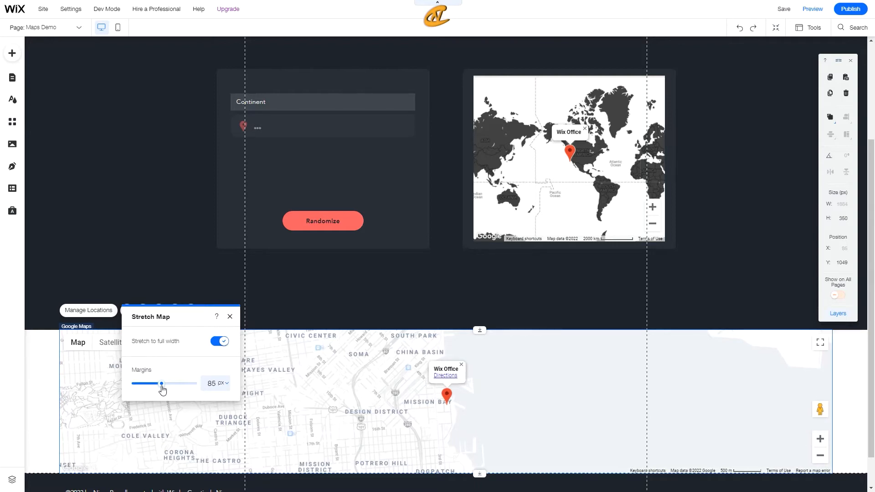
Change the page background behind the new map to the dark theme color #1F232C.
right_click(50, 382)
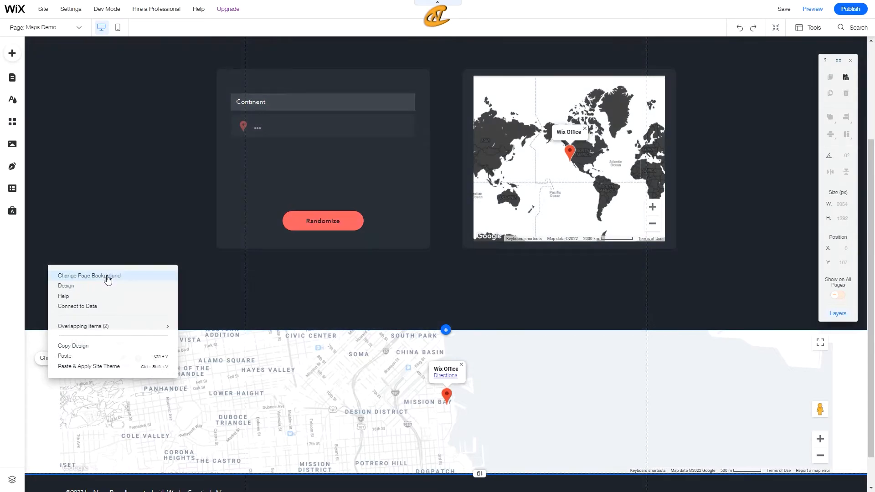
left_click(107, 276)
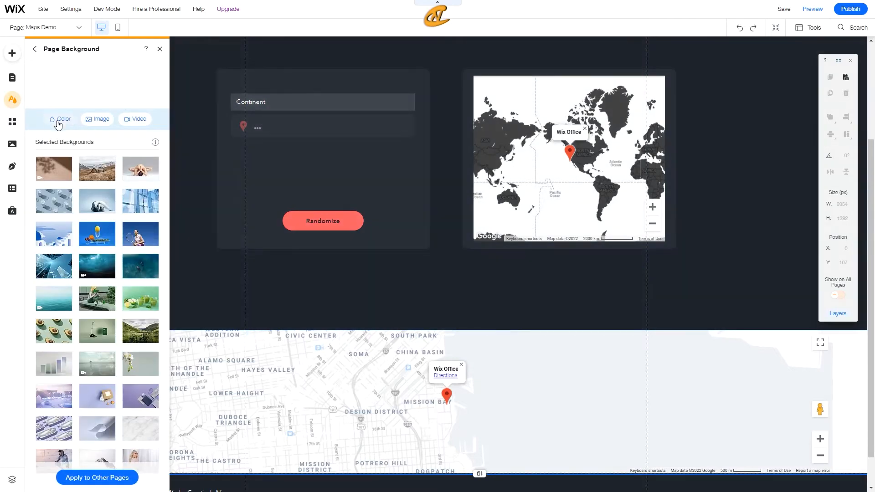
left_click(58, 120)
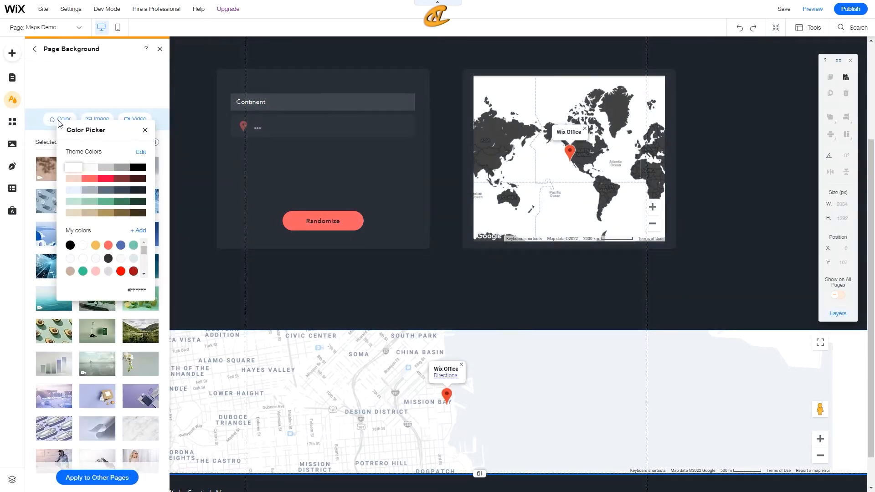
left_click(141, 190)
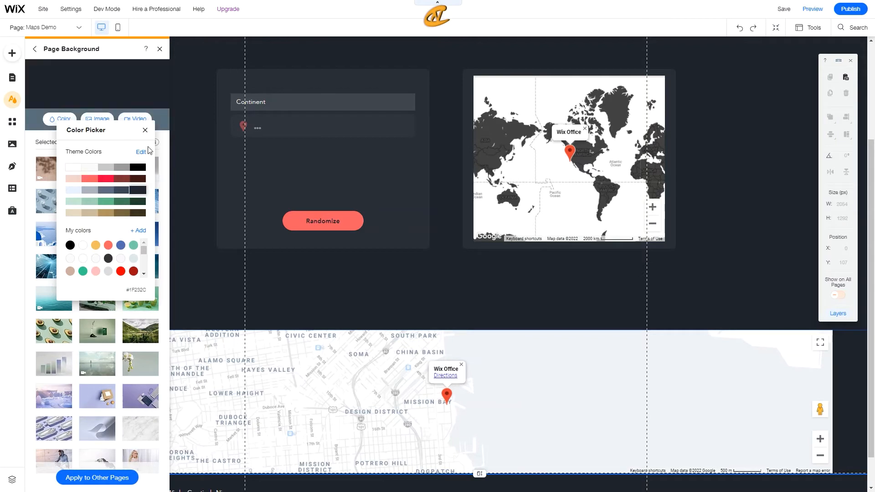
left_click(145, 130)
left_click(159, 49)
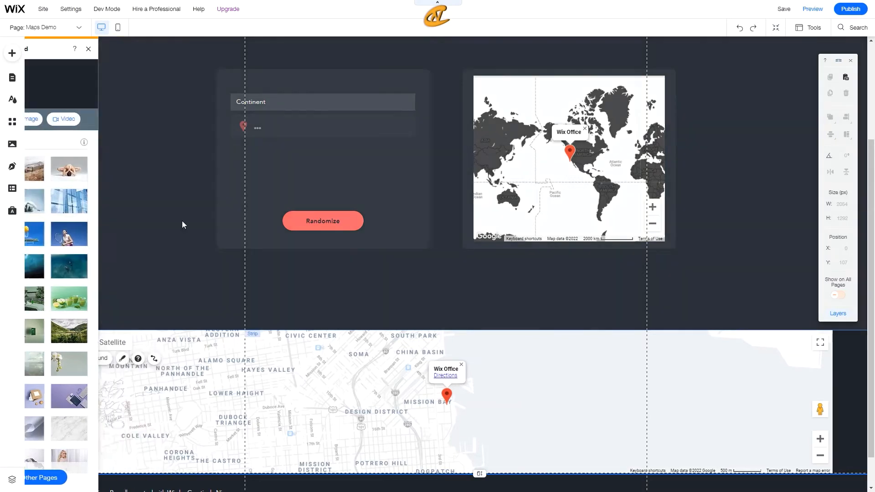
Change the full-width map's design to the style with turquoise water and pinkish-red roads.
left_click(74, 296)
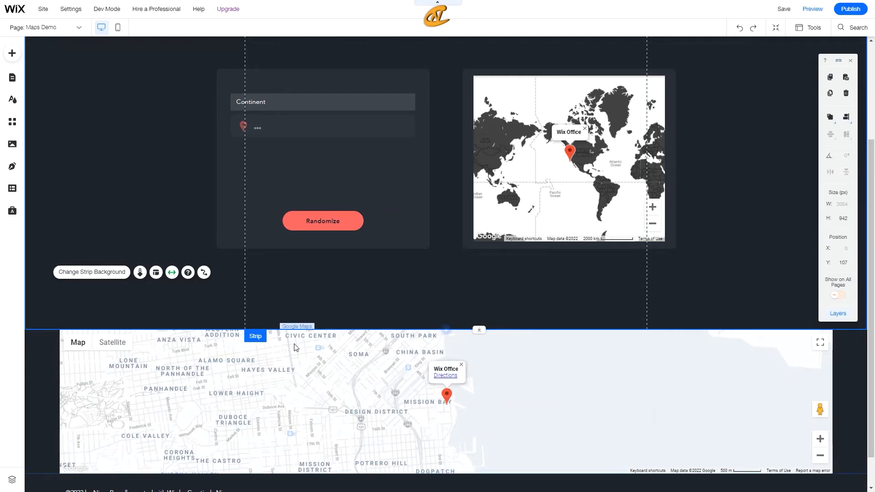
left_click(303, 327)
left_click(143, 311)
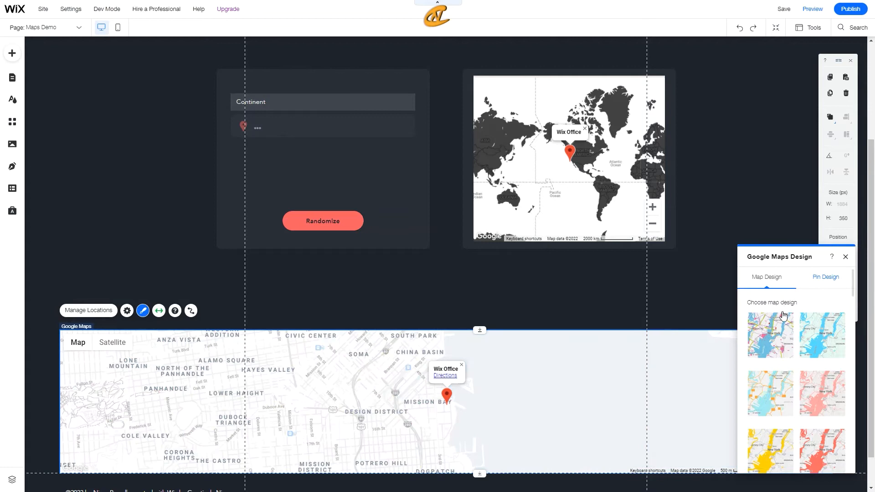
scroll(795, 347, "down", 5)
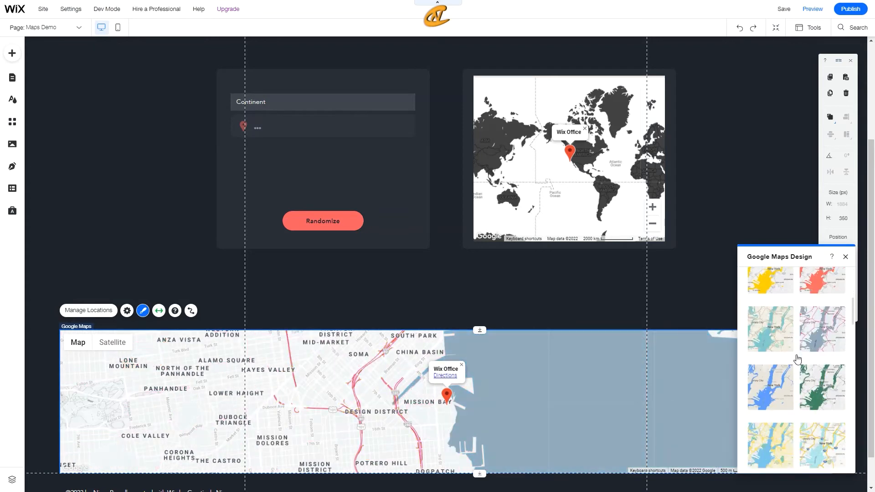
scroll(797, 360, "down", 3)
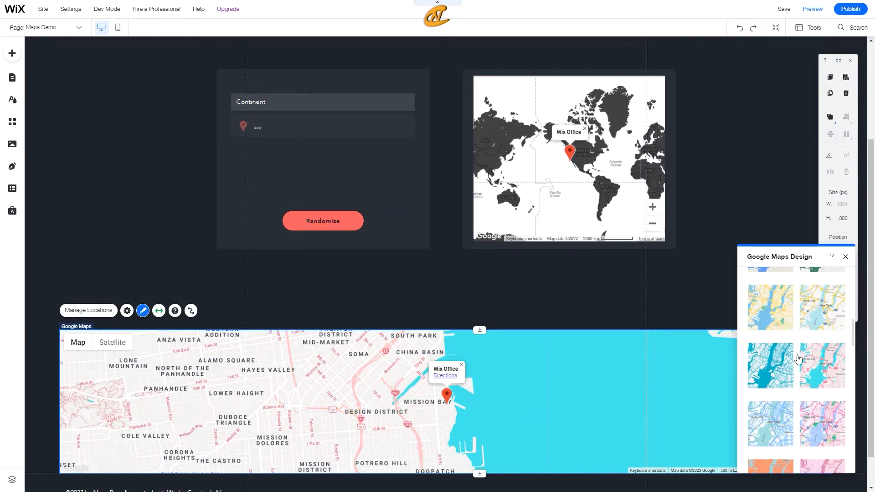
left_click(816, 361)
Set the full-width map's pin shape to the solid teardrop marker with a small round hole.
left_click(816, 279)
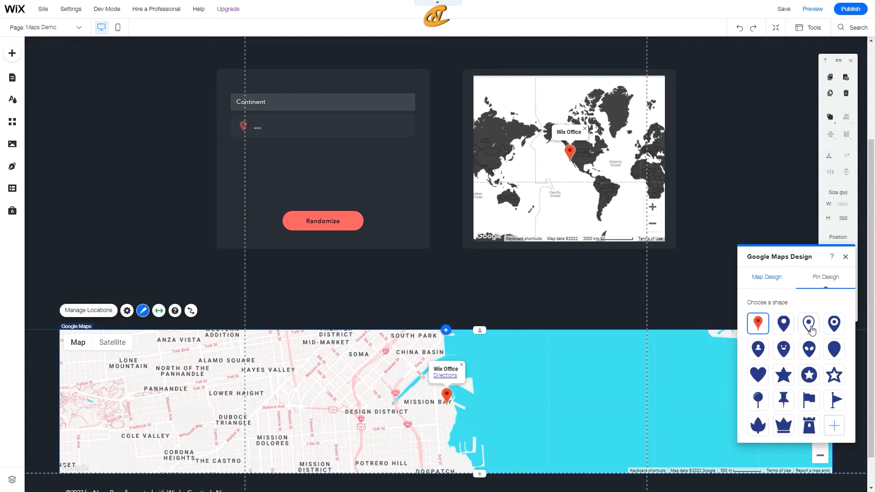
left_click(834, 429)
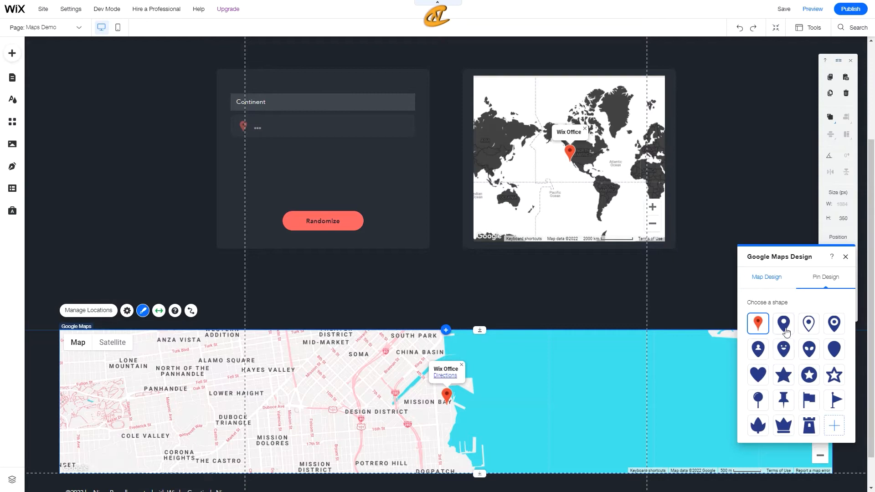
left_click(786, 331)
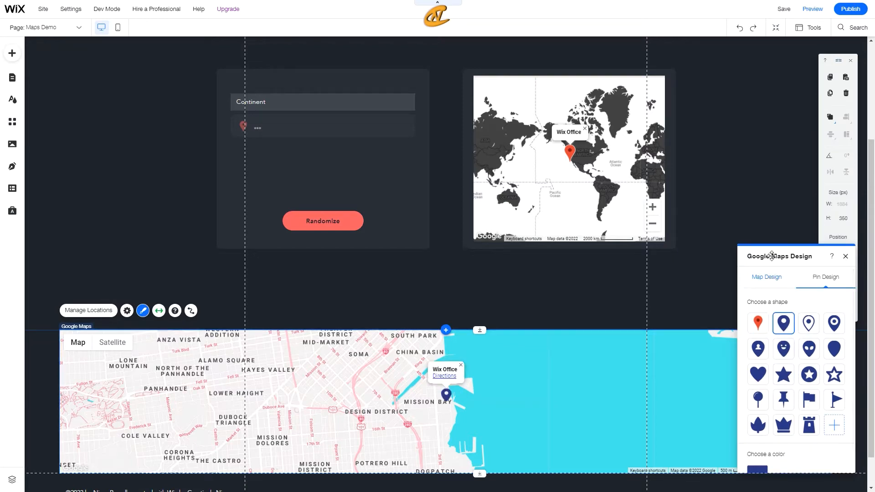
Color the full-width map's pin with the coral theme color #FC5C65.
left_click_drag(772, 256, 748, 172)
scroll(774, 355, "down", 1)
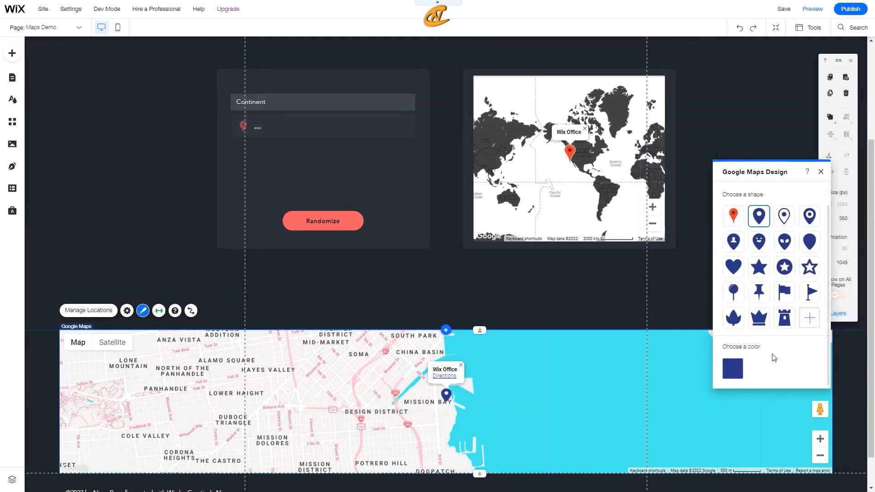
left_click(738, 370)
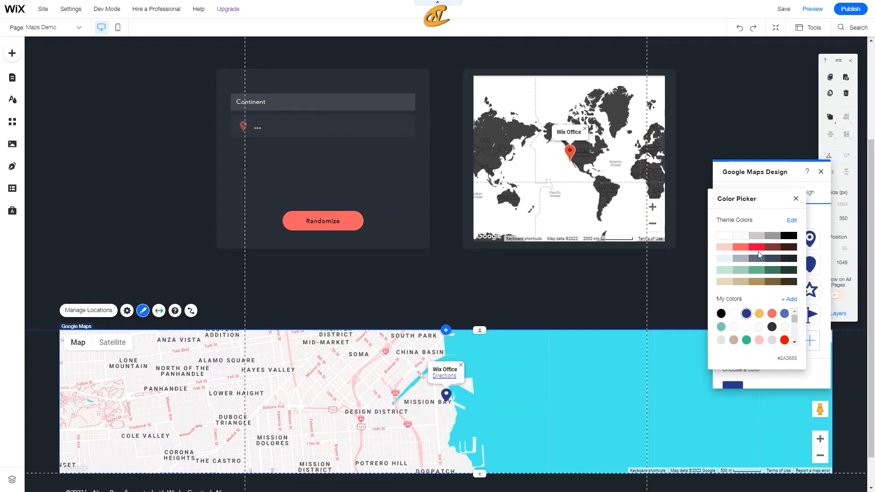
left_click(741, 247)
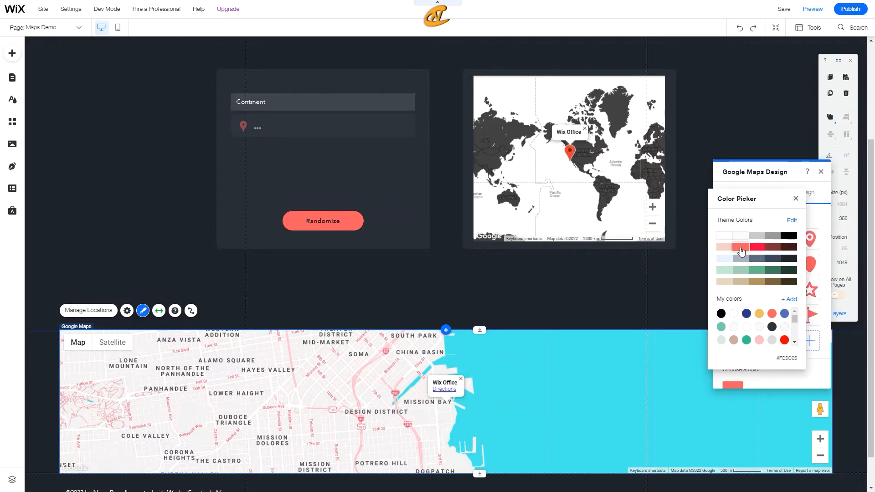
left_click(794, 201)
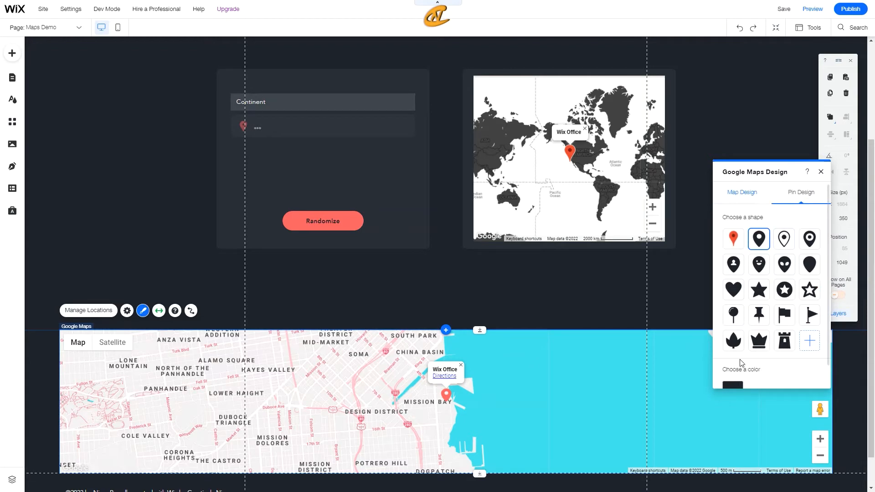
Restore the full-width map's pin shape to the default red Google marker and finish the design changes.
left_click(734, 240)
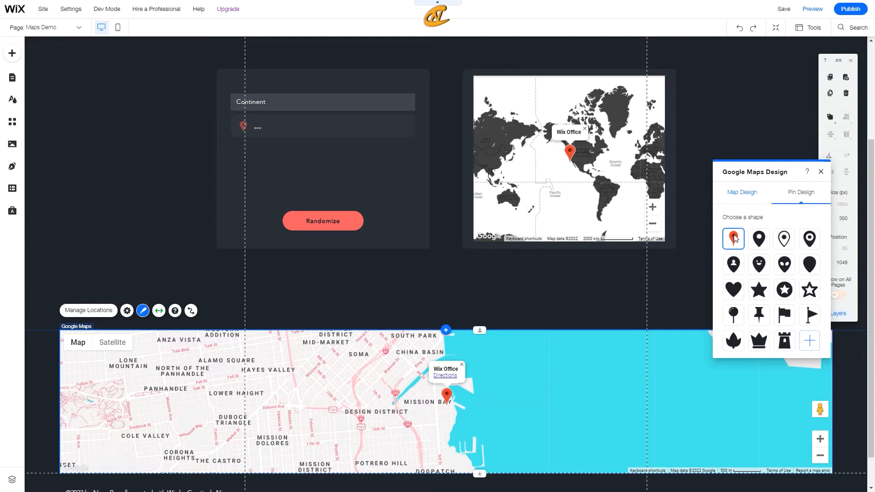
left_click(821, 172)
Open the full-width map's settings and set its zoom level to 4.
left_click(127, 312)
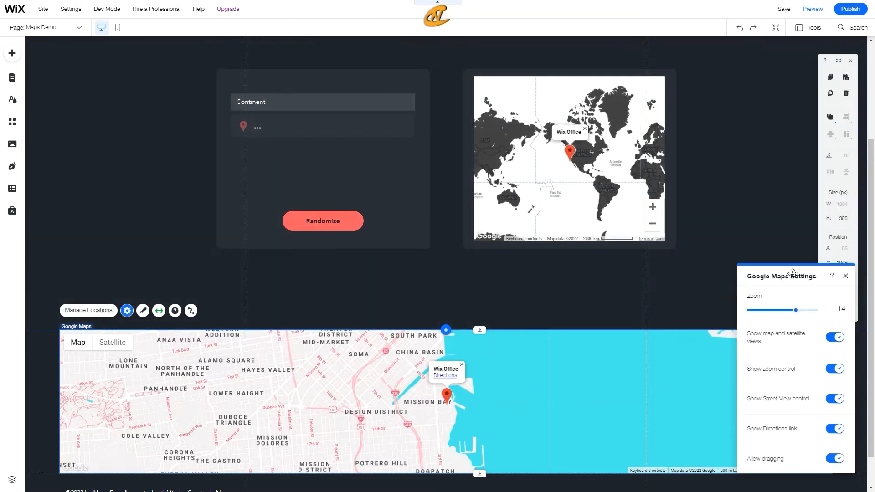
left_click_drag(793, 272, 734, 149)
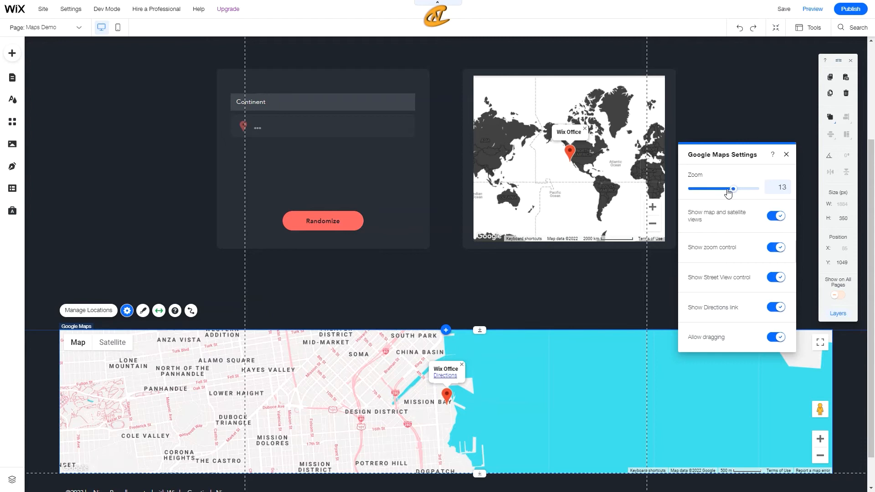
left_click_drag(737, 190, 704, 195)
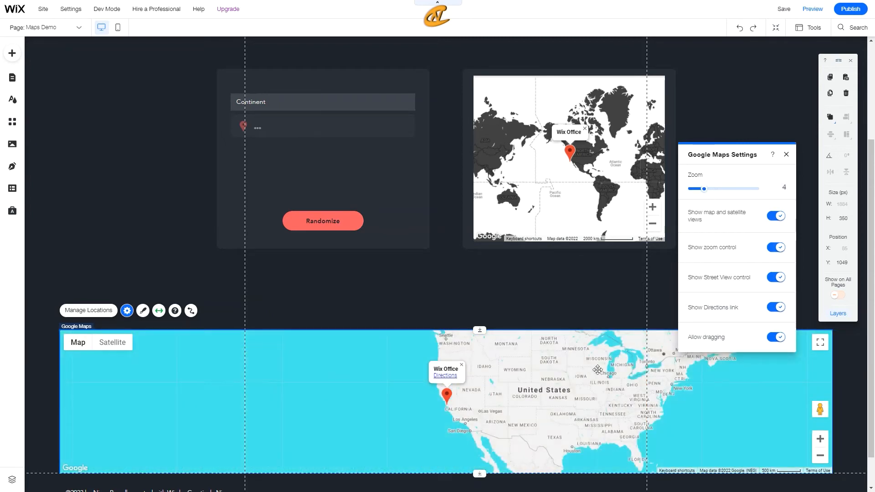
Move the full-width map upward on the page, and undo the move.
left_click_drag(521, 411, 429, 324)
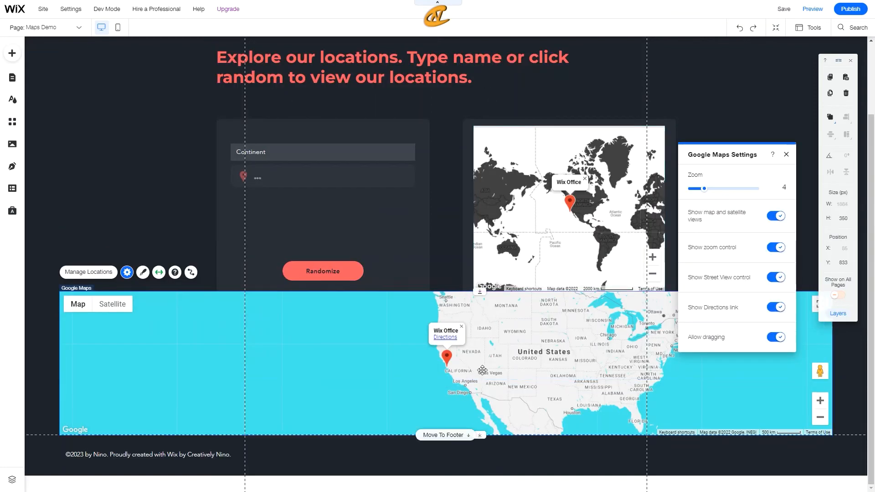
key("ctrl+z")
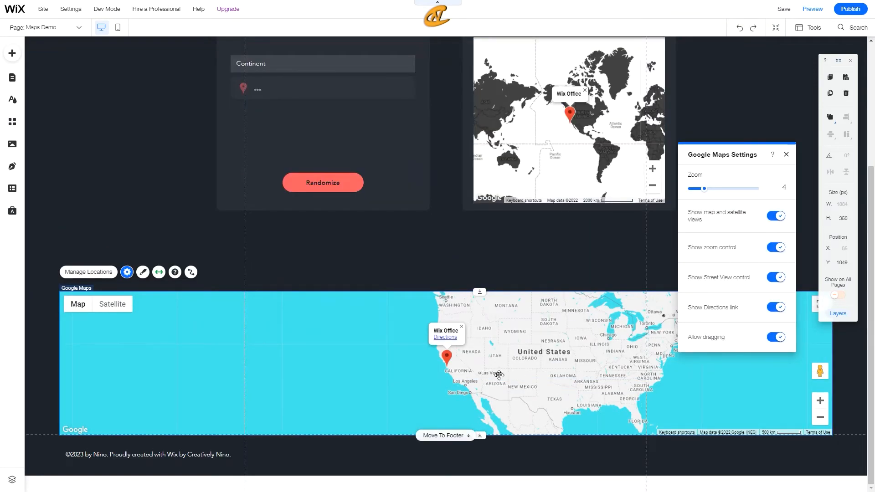
Try zoom levels 2 and 11 on the full-width map, and set the zoom to 12.
left_click(696, 189)
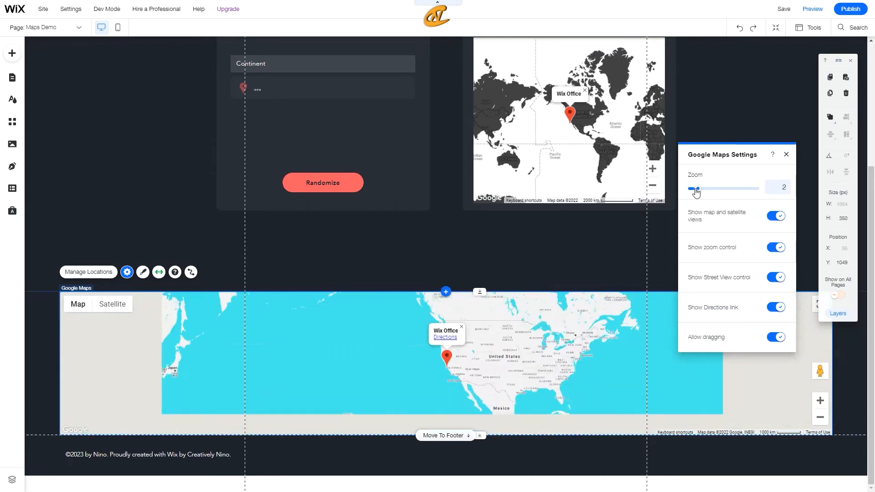
left_click_drag(697, 193, 728, 195)
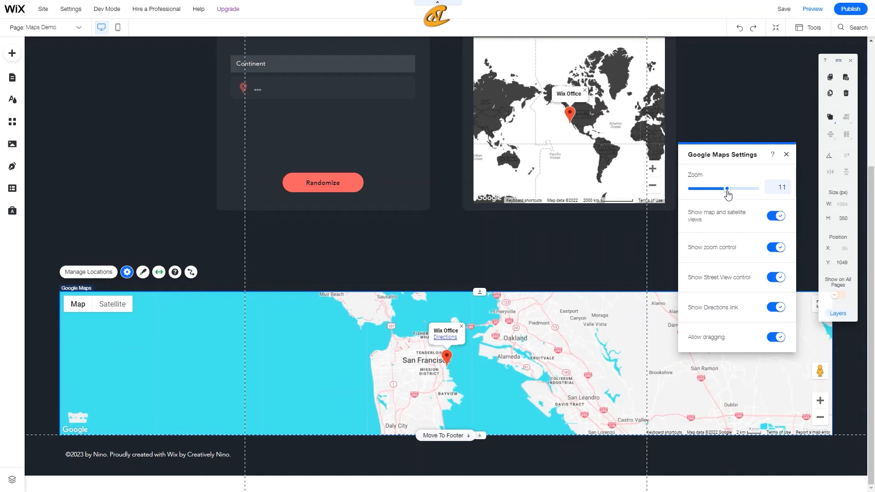
left_click_drag(730, 195, 732, 196)
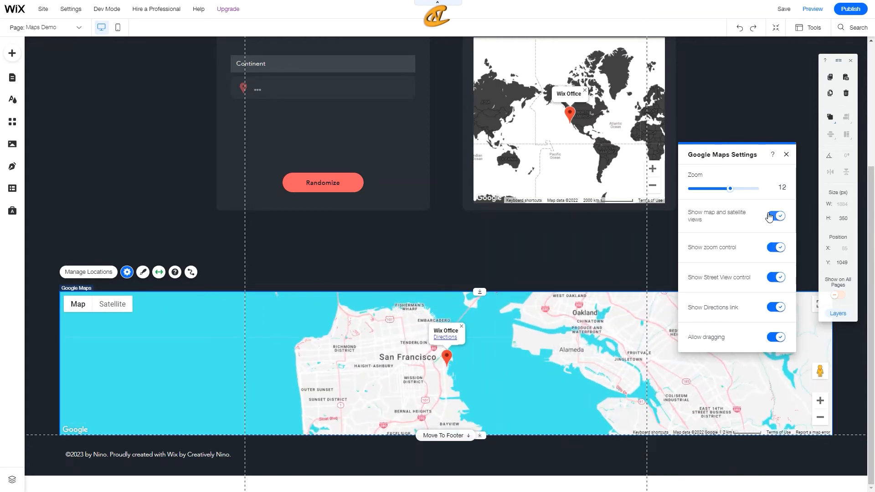
Turn the full-width map's zoom control off and back on.
left_click_drag(751, 158, 489, 89)
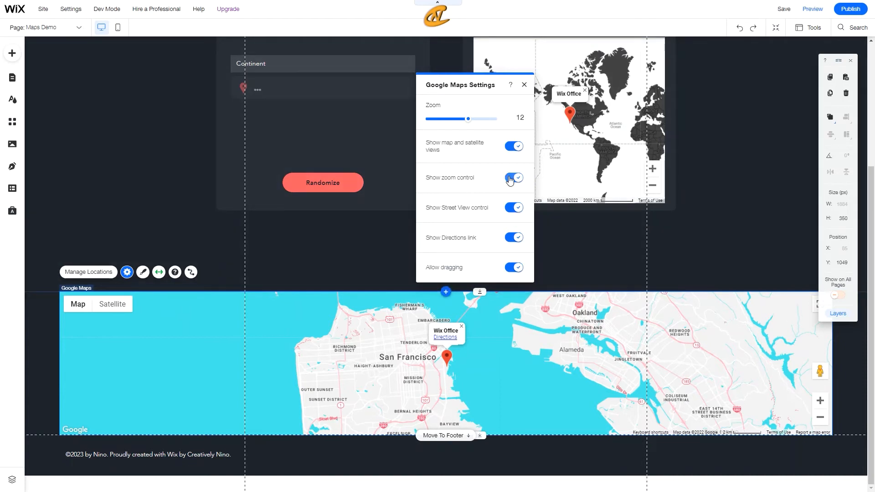
left_click(511, 179)
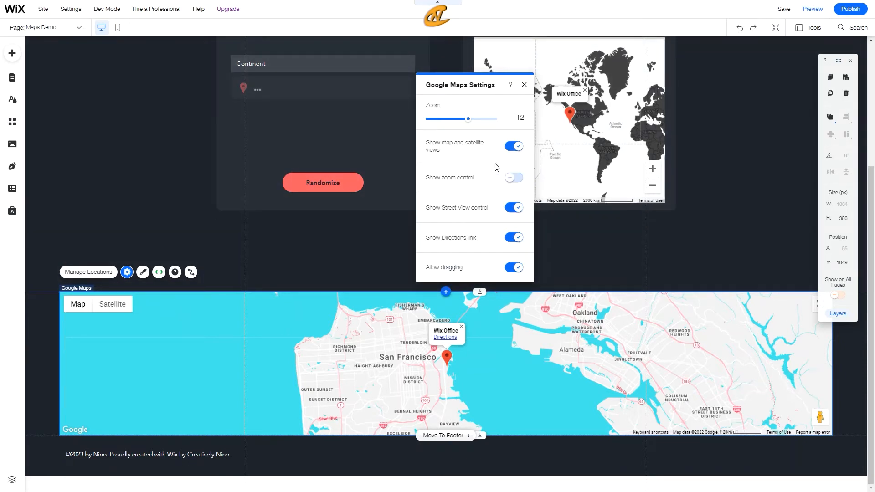
left_click(511, 180)
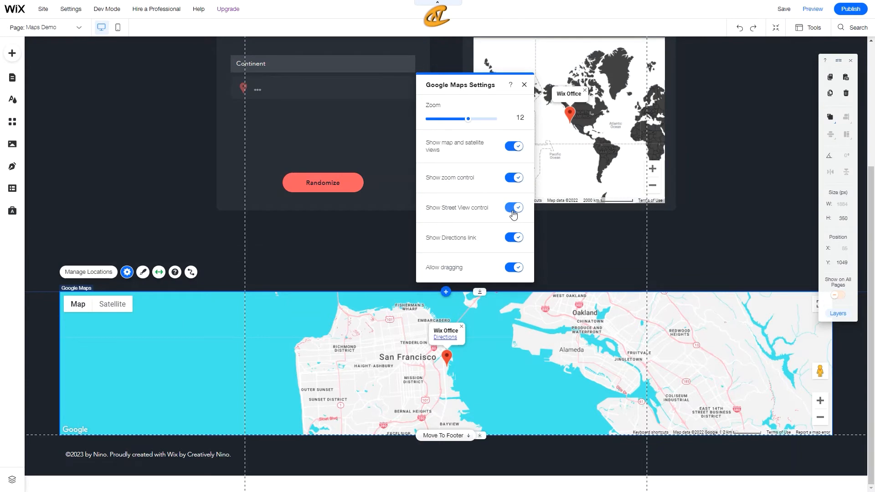
Hide the full-width map's Street View control and set its zoom level to 15.
left_click(513, 210)
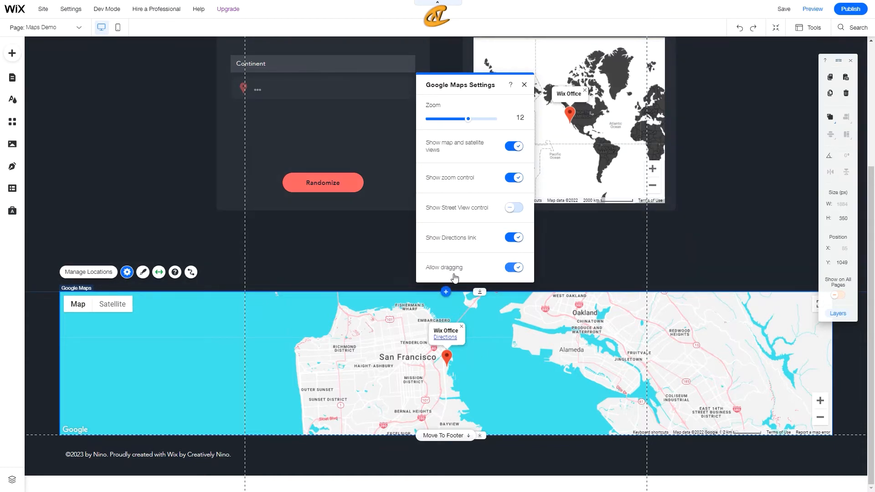
mouse_move(469, 120)
left_mouse_down()
mouse_move(487, 126)
mouse_move(479, 124)
left_mouse_up()
Disable dragging on the full-width map, re-enable it and close the map settings.
left_click(511, 269)
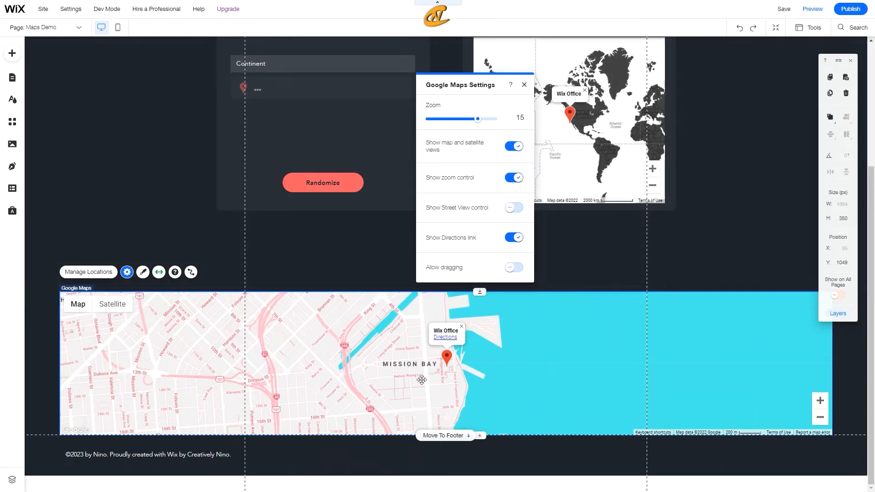
left_click(515, 268)
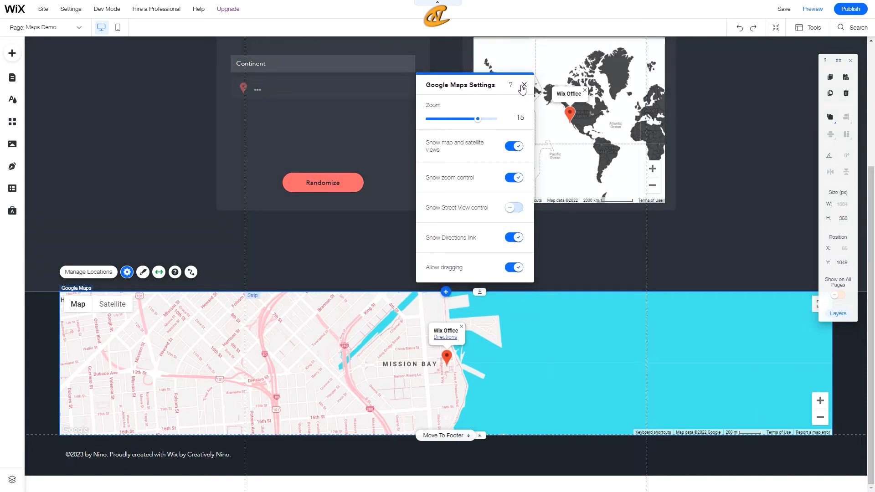
left_click(524, 85)
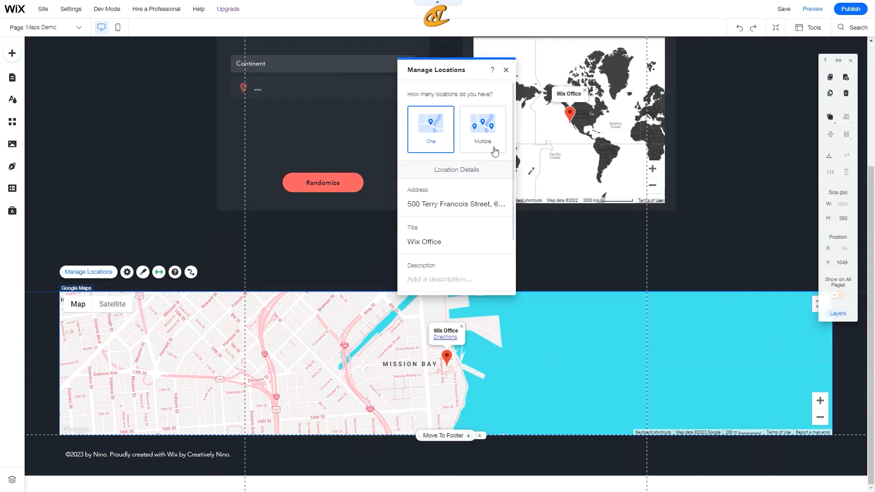
Look through the single location's detail fields, including its address and title.
scroll(456, 150, "down", 2)
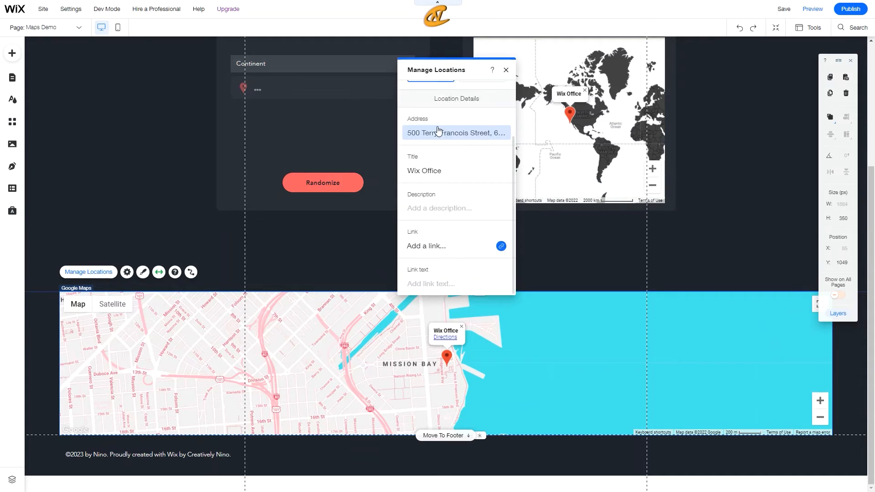
scroll(437, 139, "up", 1)
scroll(439, 140, "up", 2)
scroll(452, 184, "down", 2)
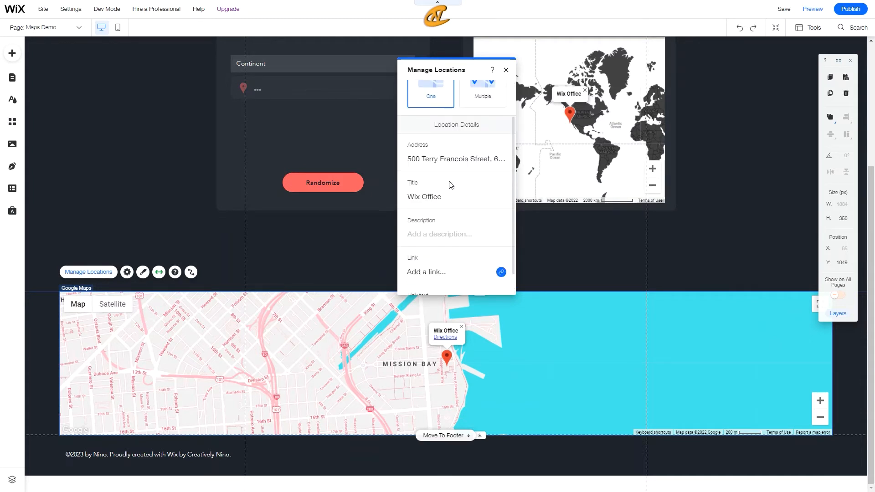
left_click(435, 158)
left_click(451, 158)
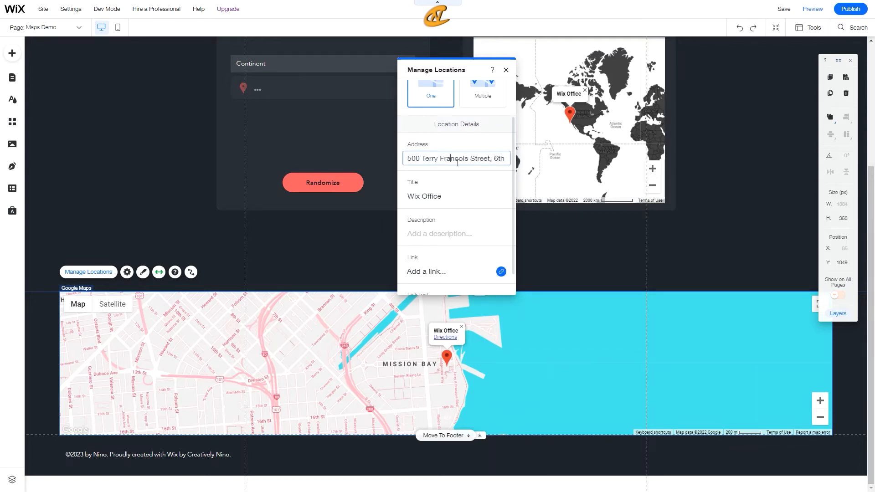
left_click(431, 196)
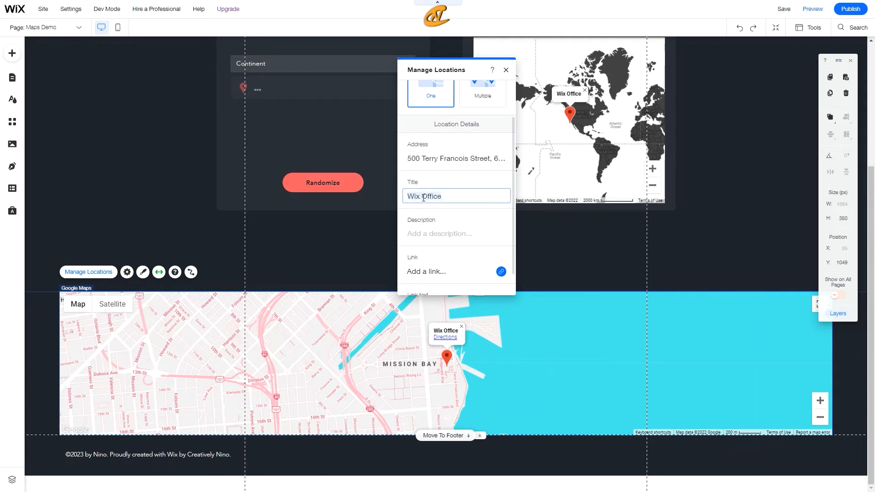
Set the Wix Office location's description to HQ.
left_click(439, 235)
type("HQ")
key("Return")
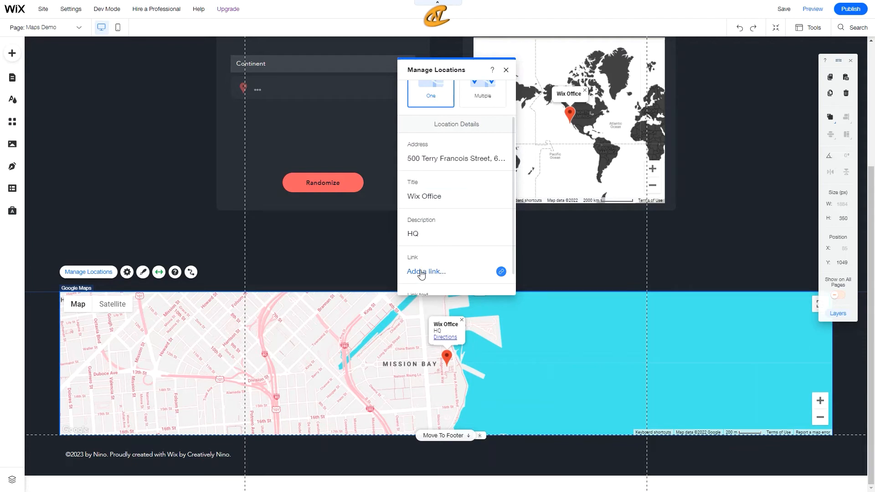
Link the Wix Office location to the site's Contact page, opening in the current window.
scroll(420, 273, "down", 1)
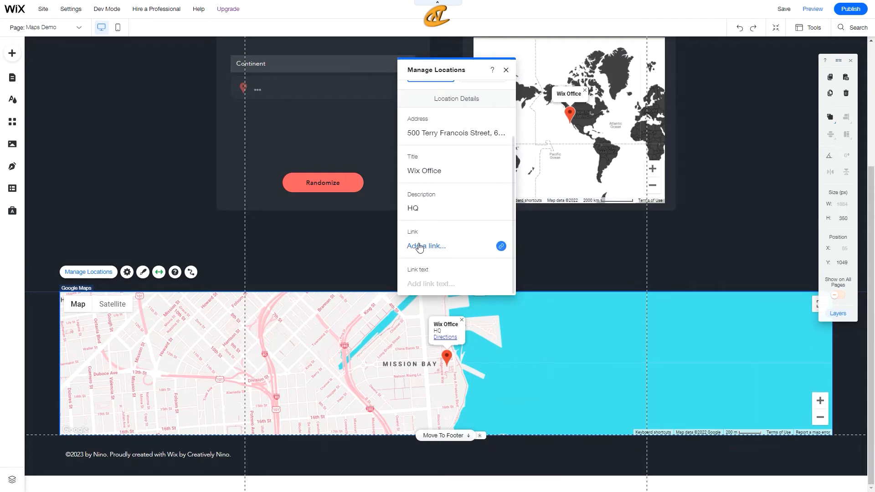
left_click(437, 286)
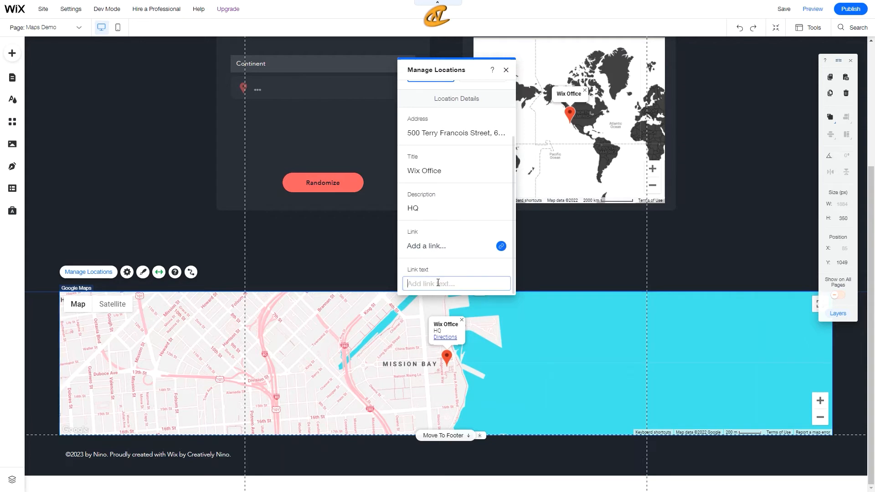
left_click(434, 248)
left_click(440, 215)
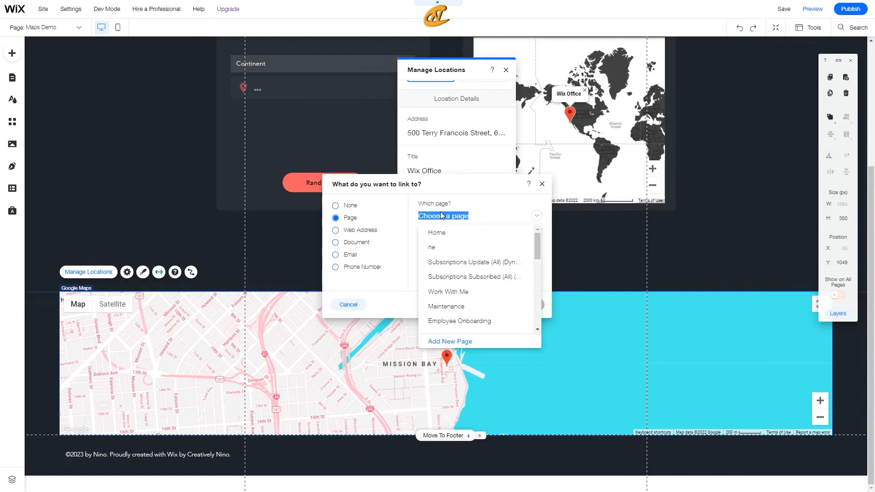
scroll(477, 271, "down", 3)
scroll(479, 271, "up", 1)
left_click(474, 273)
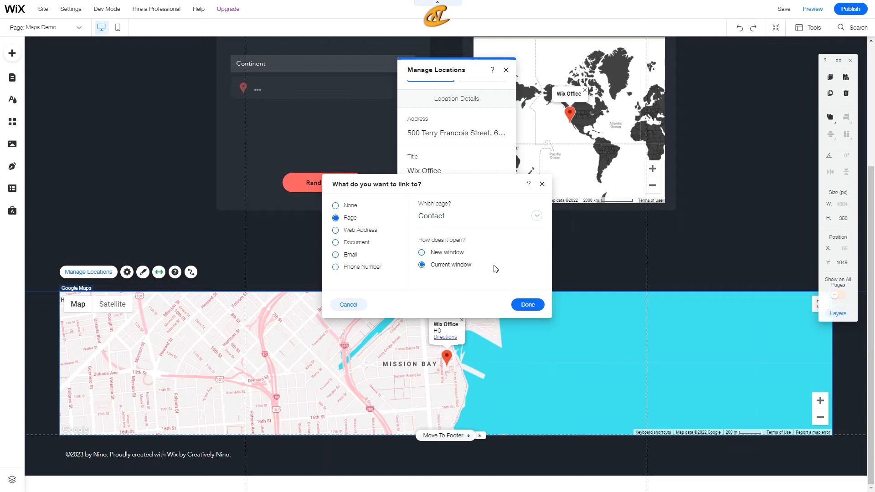
left_click(528, 305)
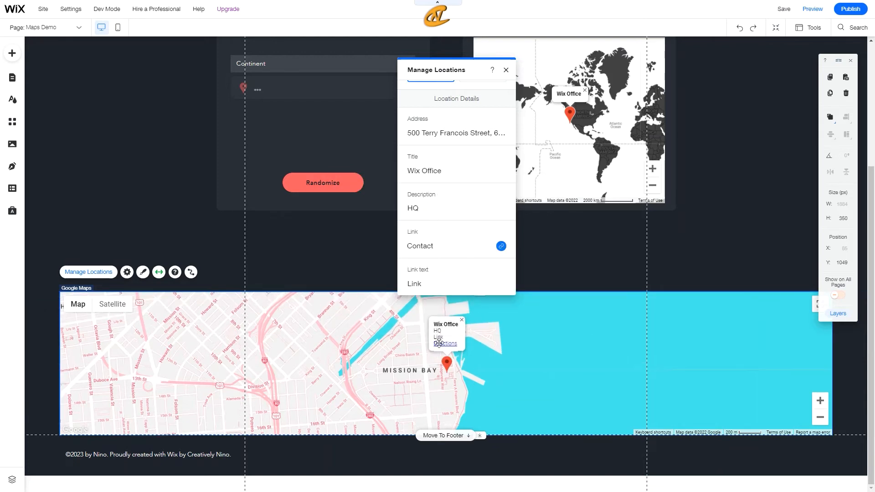
Set the Wix Office location's link text to Contact Us.
left_click(424, 284)
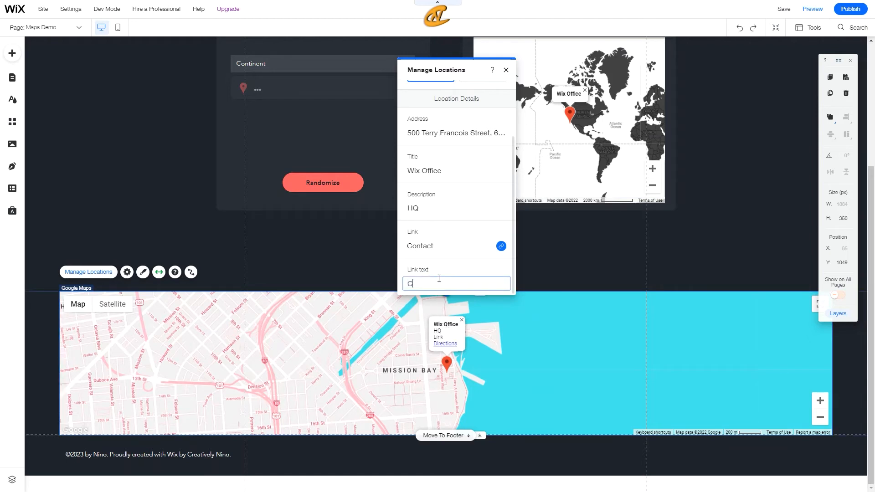
type("Contact Us")
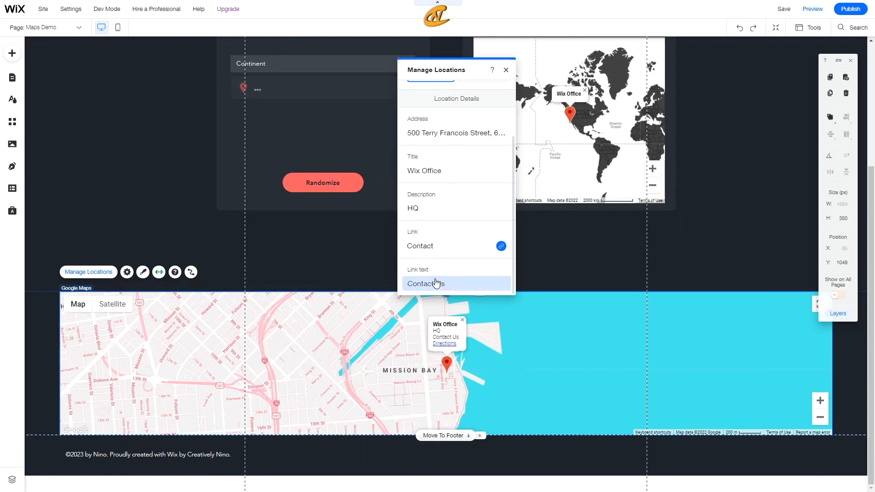
key("Return")
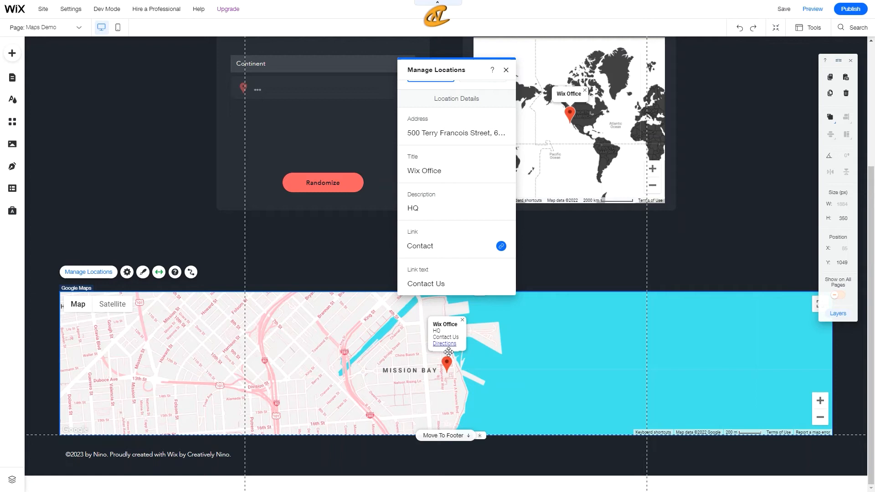
Switch the full-width map from one location to multiple locations.
scroll(442, 193, "up", 2)
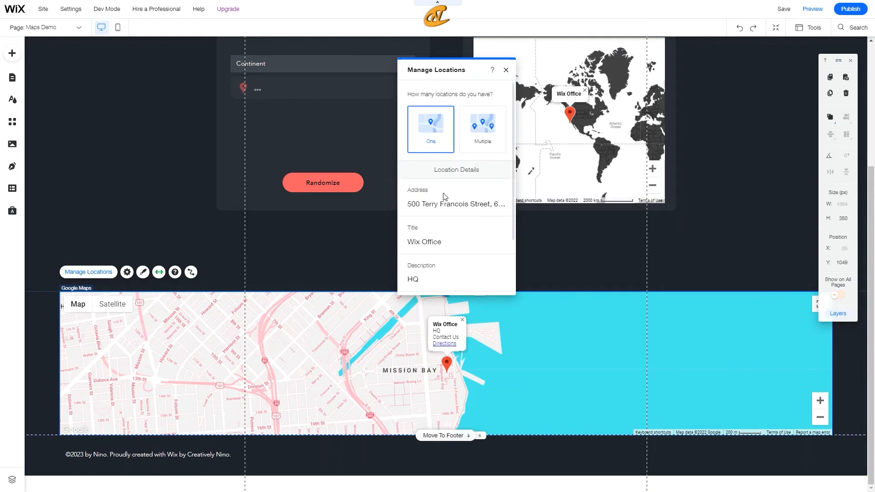
left_click(485, 134)
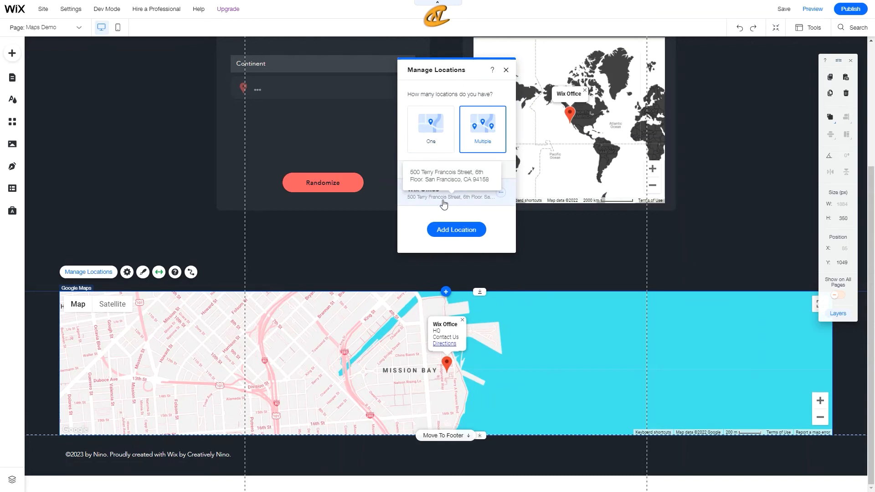
Examine the blank details for adding a location and the actions available for the Wix Office location.
left_click(444, 232)
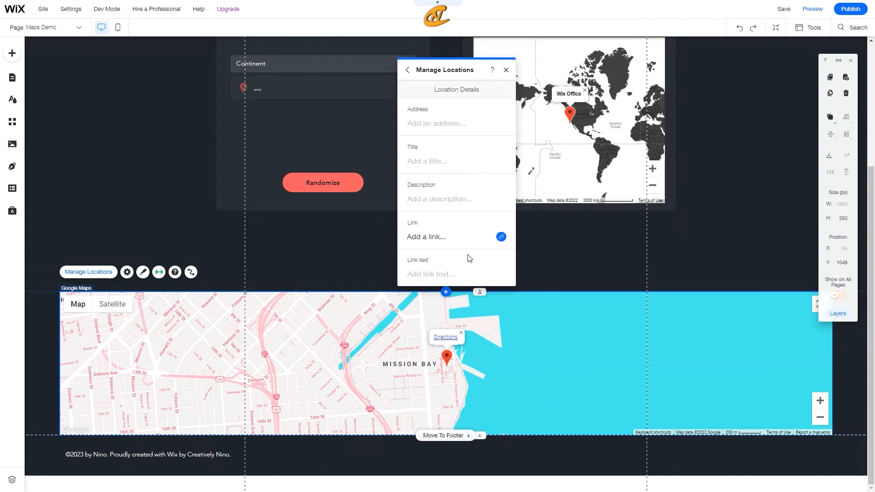
left_click(408, 70)
mouse_move(436, 185)
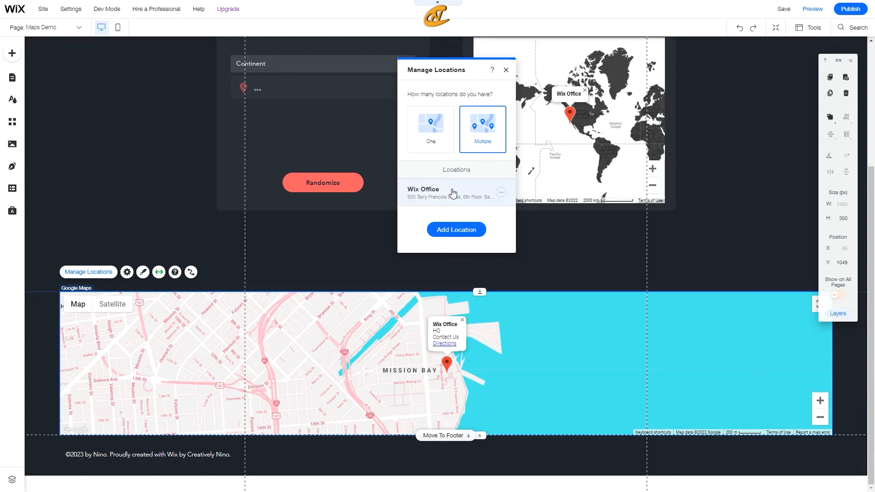
left_click(501, 193)
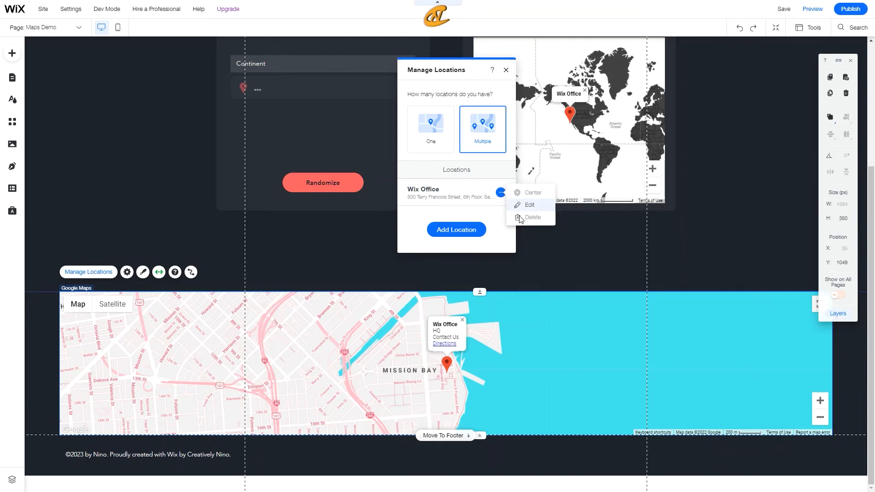
left_click(450, 179)
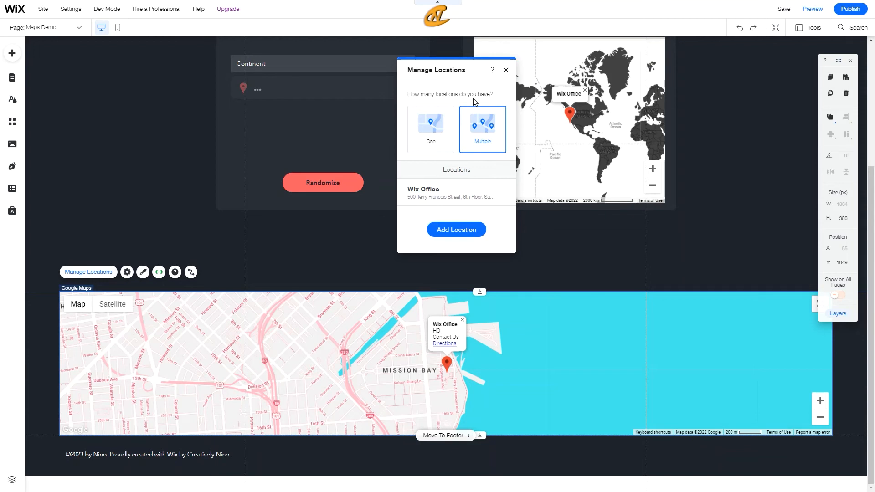
Examine the full-width map's data connection options, from location and title through link, text and pin.
key("Escape")
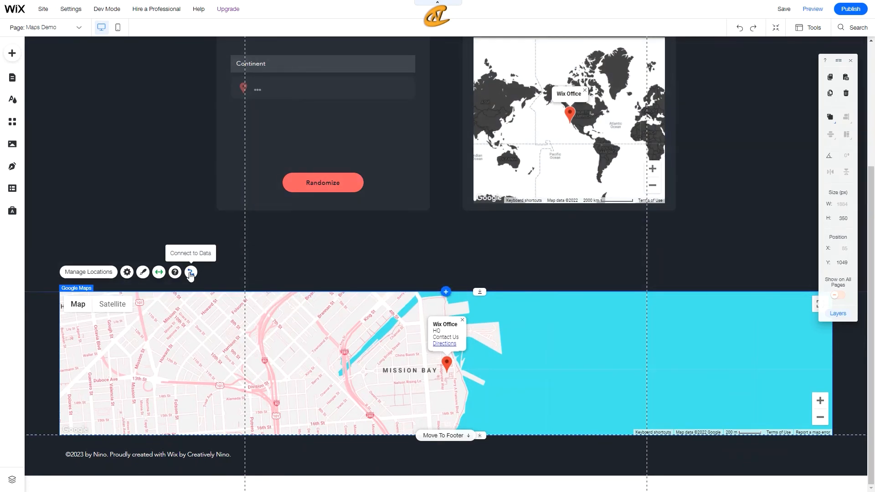
left_click(191, 273)
left_click(191, 273)
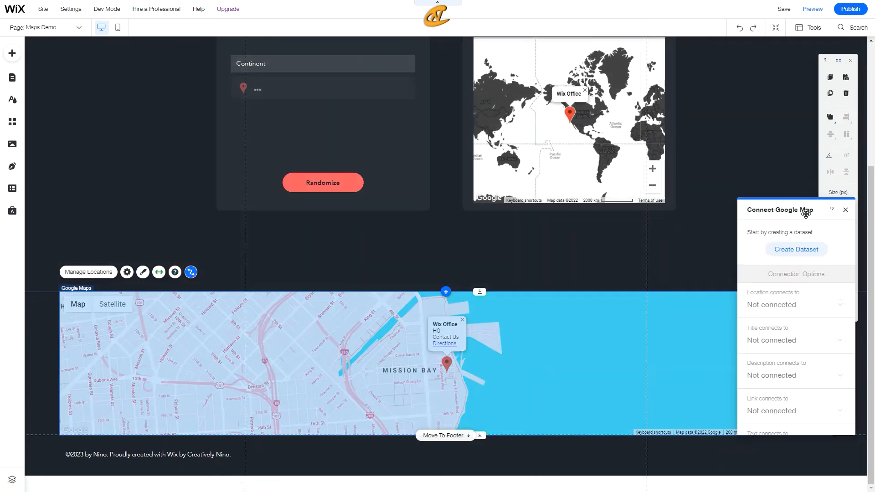
left_click_drag(766, 206, 464, 113)
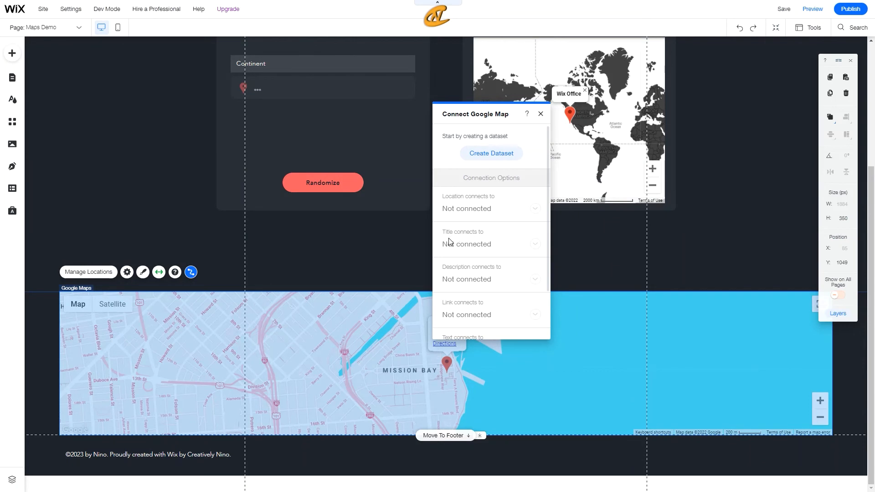
scroll(474, 242, "down", 2)
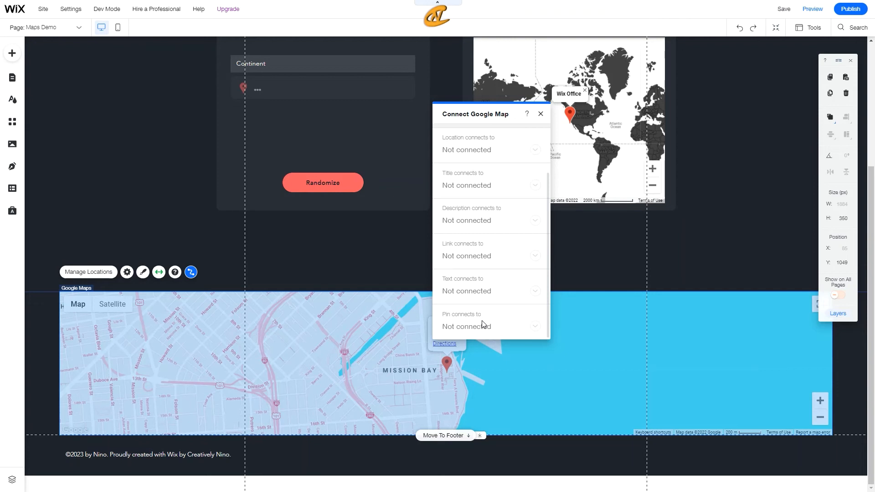
scroll(489, 232, "up", 3)
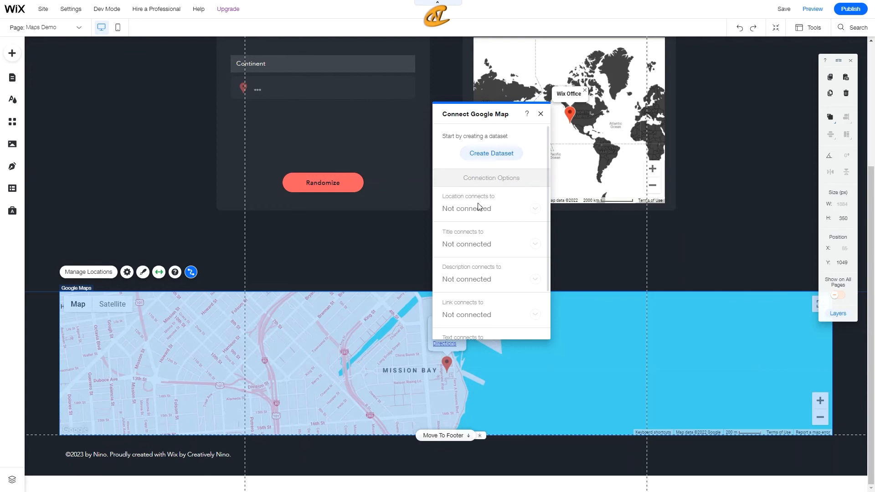
scroll(475, 199, "down", 2)
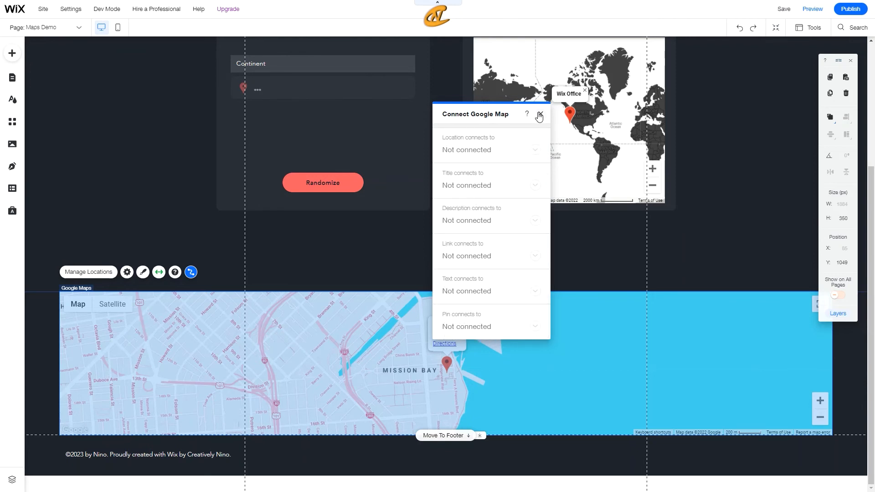
scroll(491, 220, "up", 2)
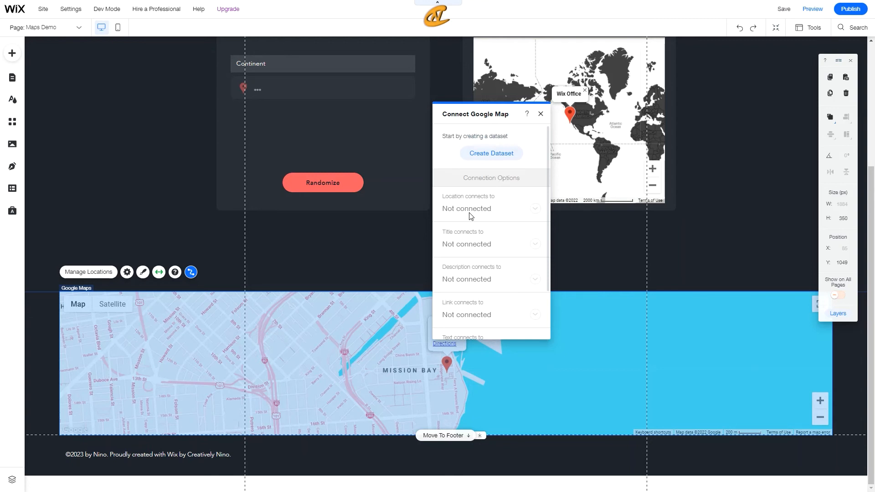
scroll(483, 209, "down", 1)
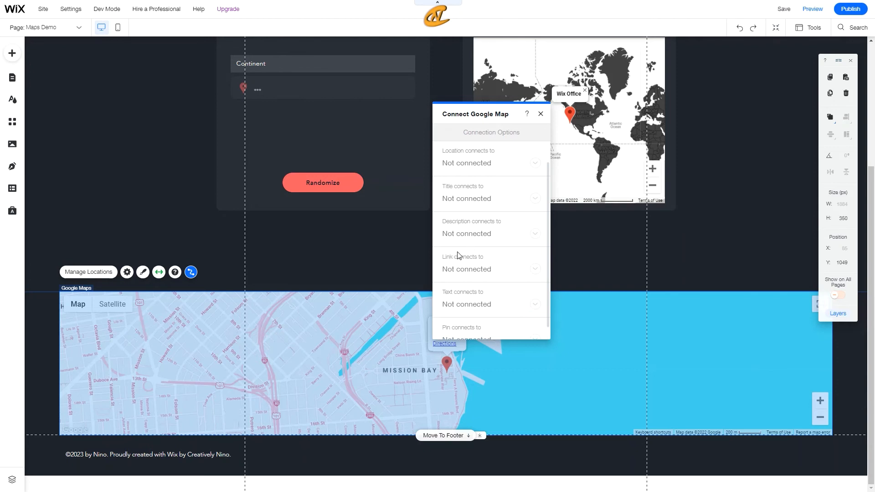
left_click(541, 113)
Inspect the location settings of the dark world map in the Our Locations section, then close them.
scroll(349, 286, "up", 2)
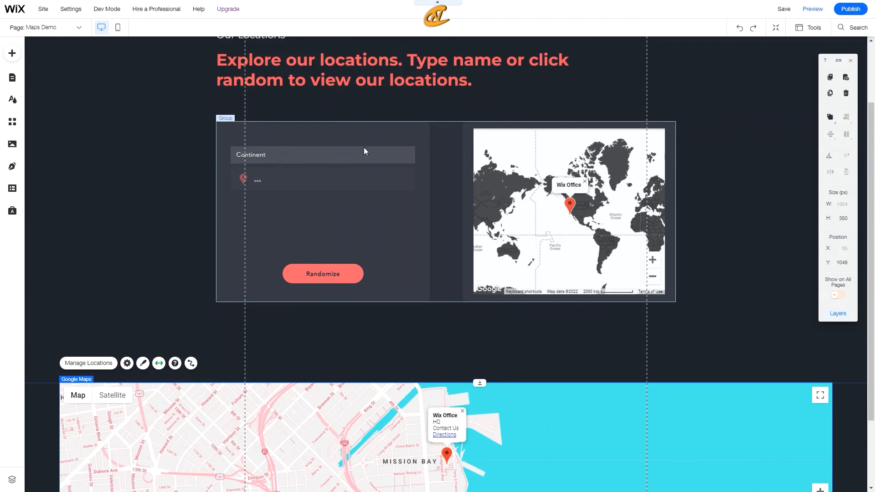
scroll(364, 149, "up", 1)
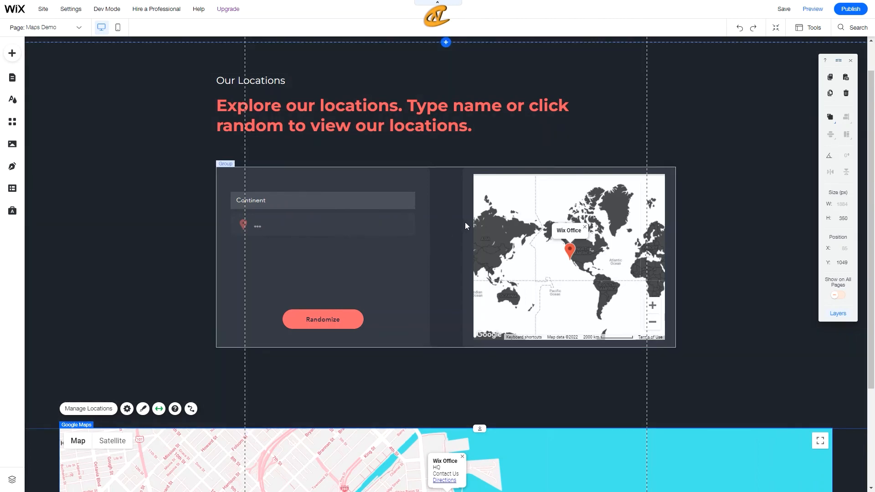
left_click(529, 222)
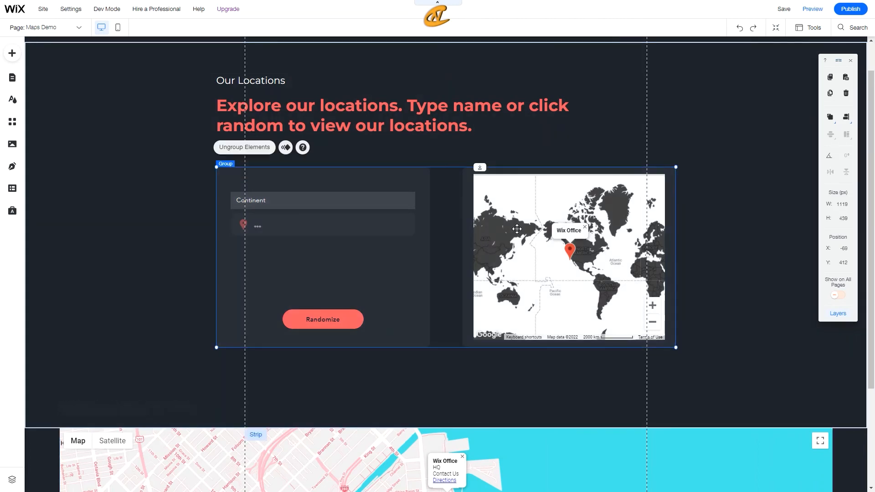
left_click(529, 222)
left_click(502, 155)
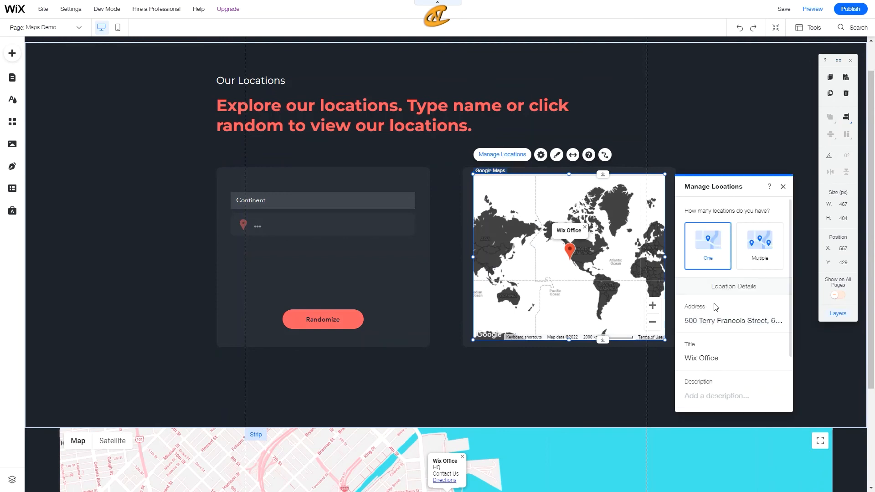
left_click(783, 187)
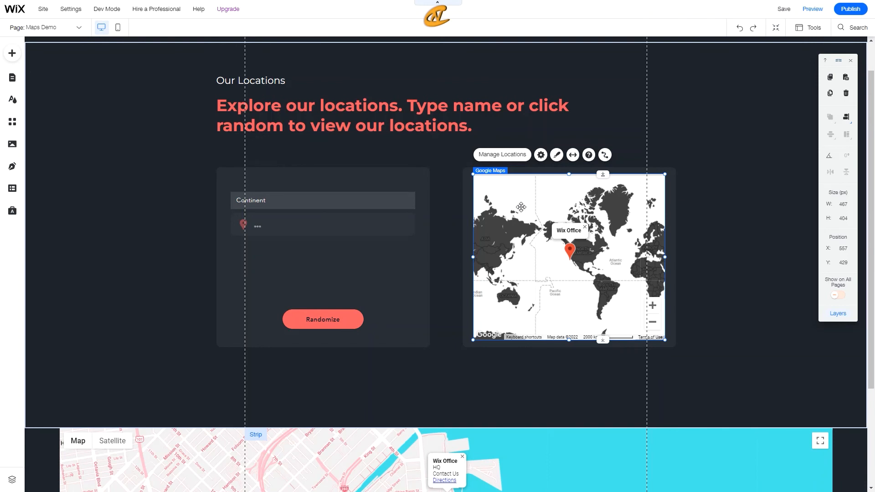
Preview the page and test the full-width map's Satellite view, Map view and Terrain option.
left_click(813, 10)
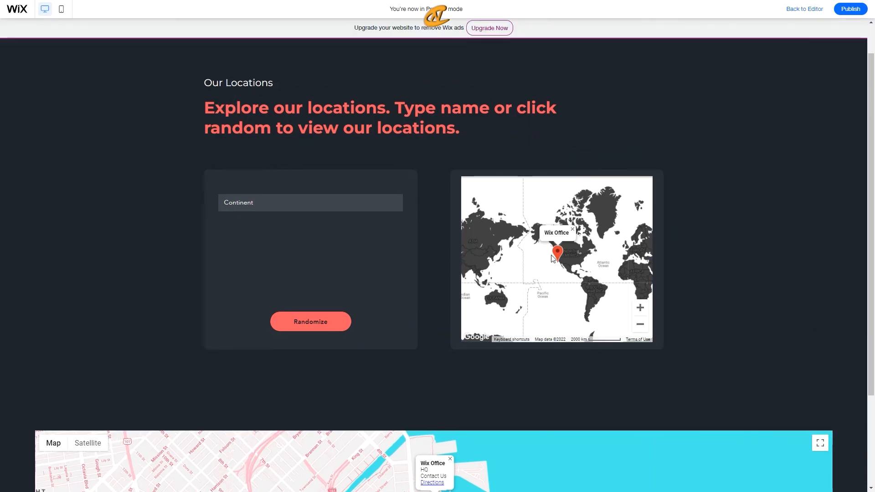
scroll(523, 281, "down", 2)
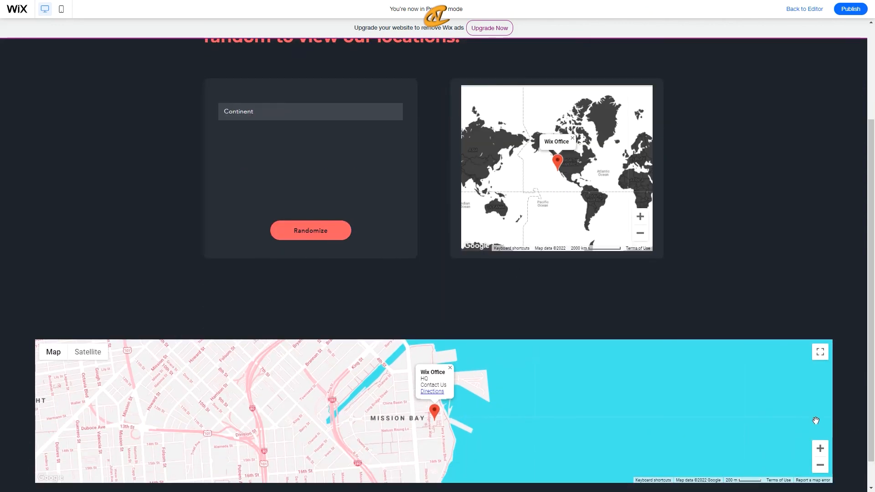
left_click(88, 352)
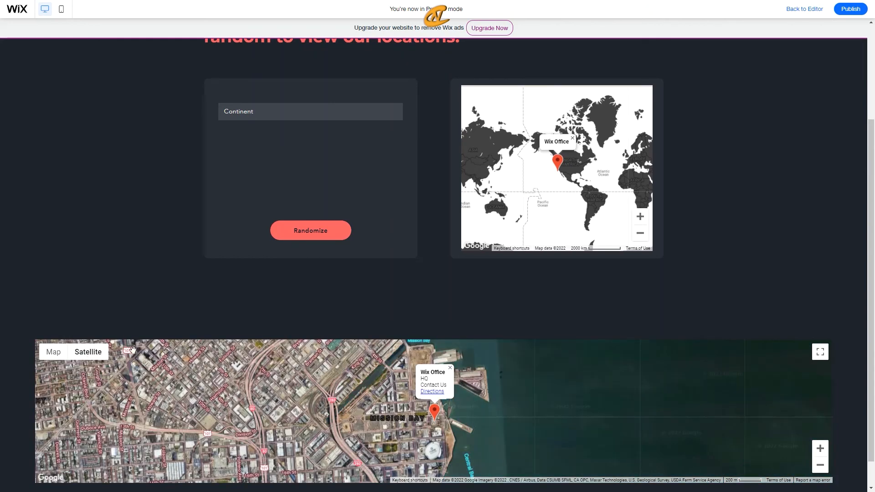
left_click(53, 352)
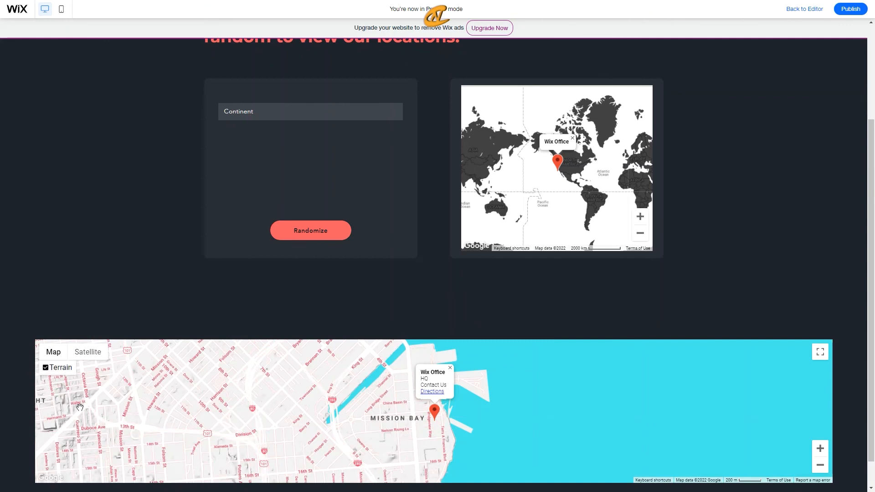
left_click(45, 368)
left_click(45, 368)
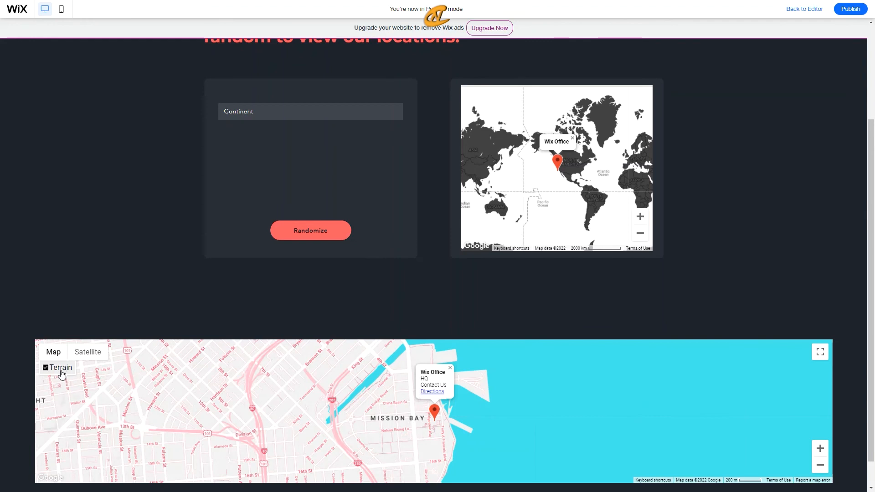
Test panning the previewed full-width map and zooming it out and back in around the Wix Office pin.
left_click_drag(468, 424, 443, 426)
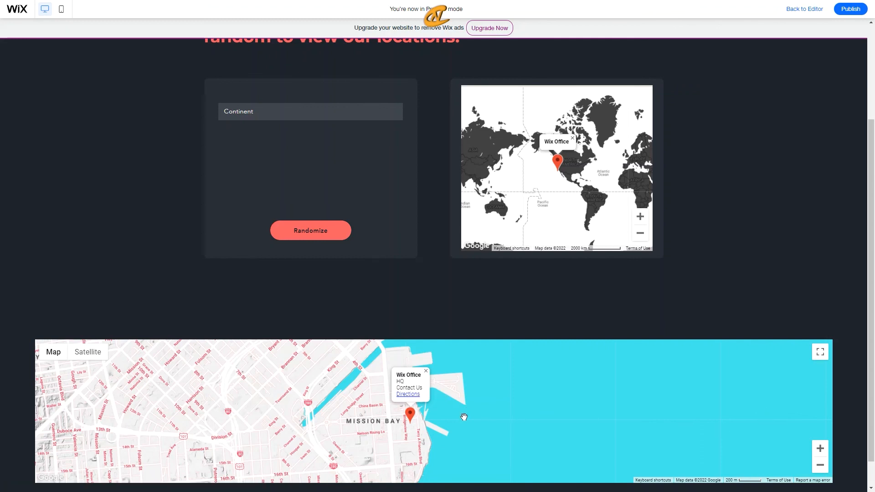
scroll(464, 417, "down", 2)
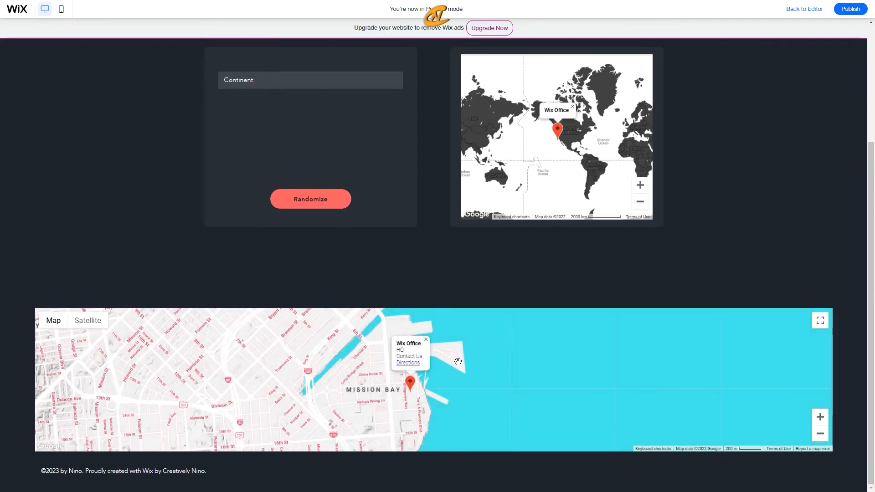
scroll(458, 362, "down", 2)
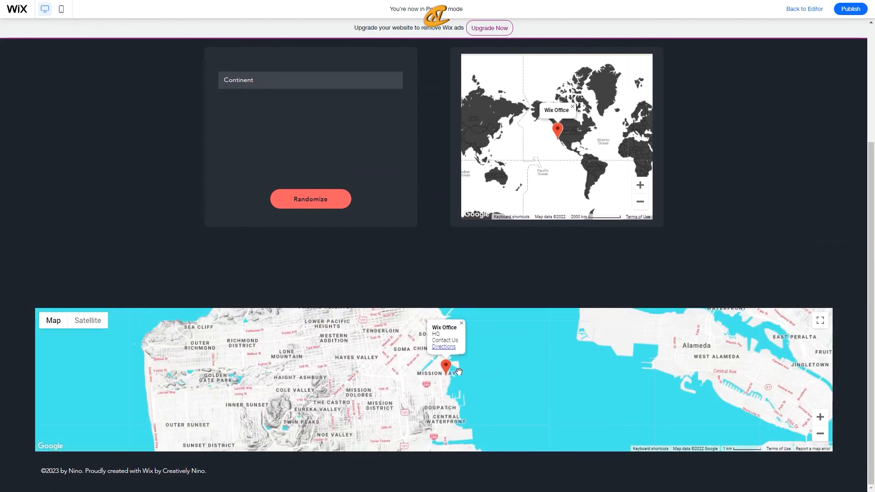
scroll(459, 372, "down", 2)
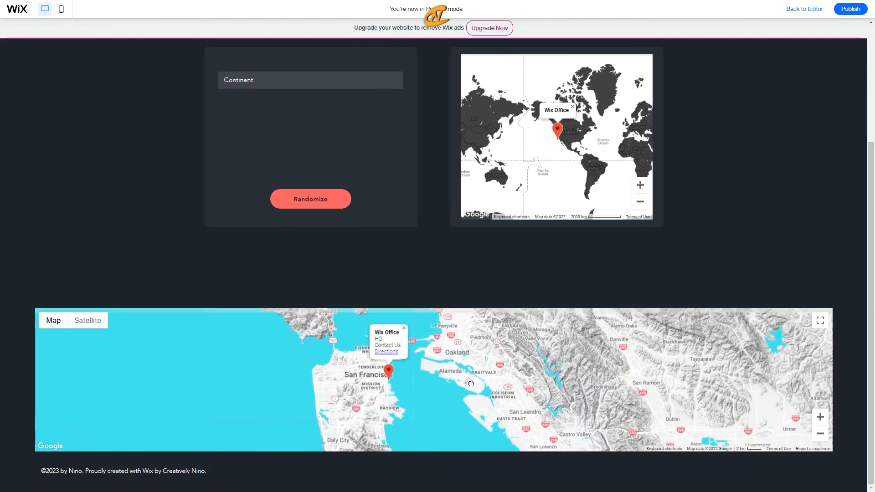
left_click_drag(471, 384, 543, 370)
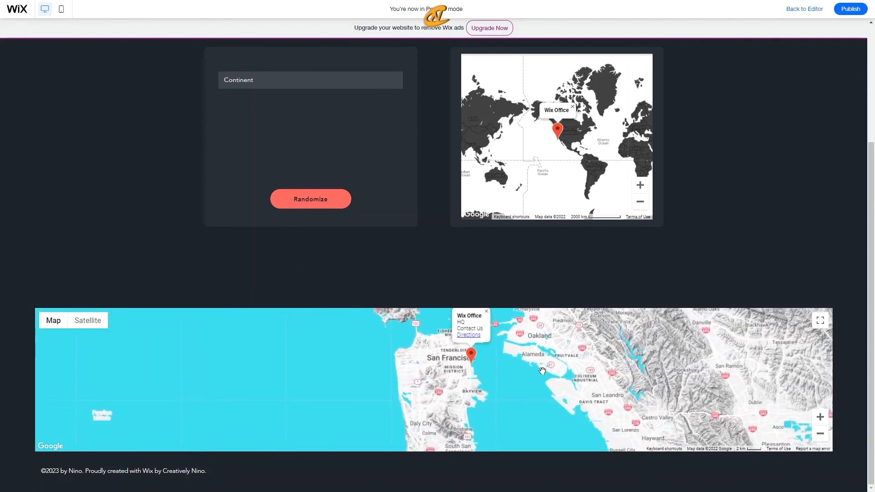
scroll(479, 371, "up", 2)
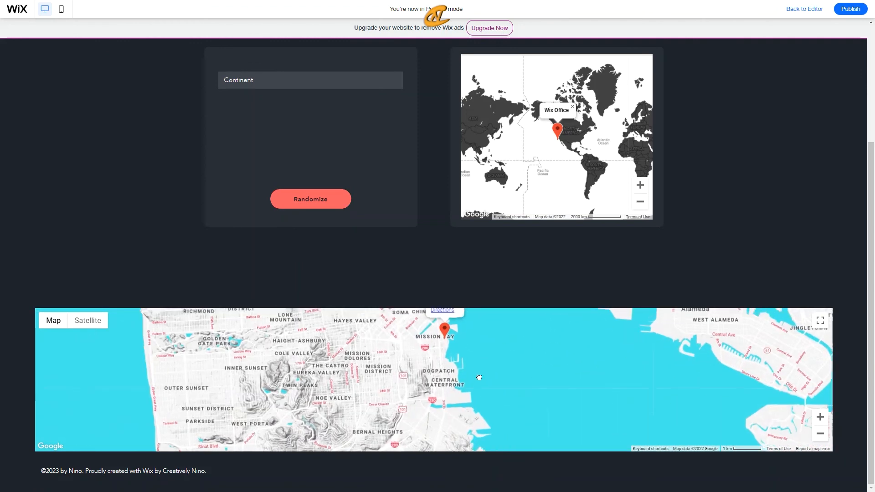
left_click_drag(479, 378, 493, 404)
scroll(496, 404, "up", 2)
left_click_drag(455, 353, 475, 413)
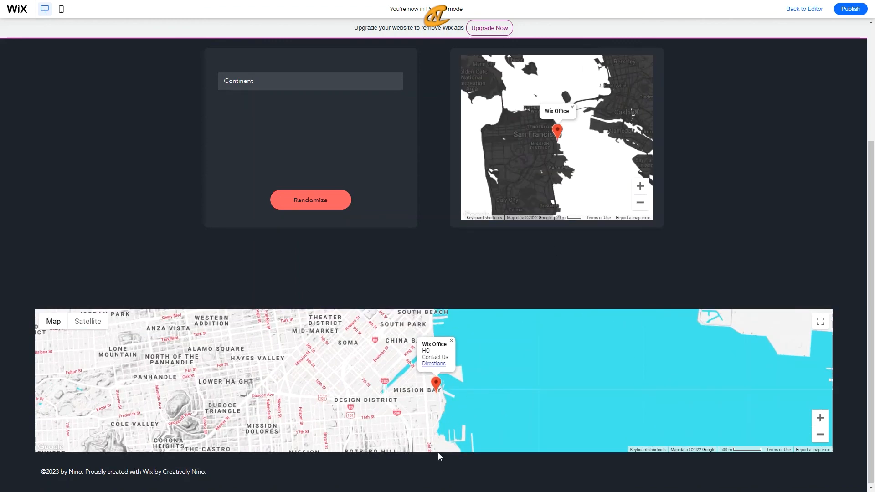
scroll(464, 171, "up", 3)
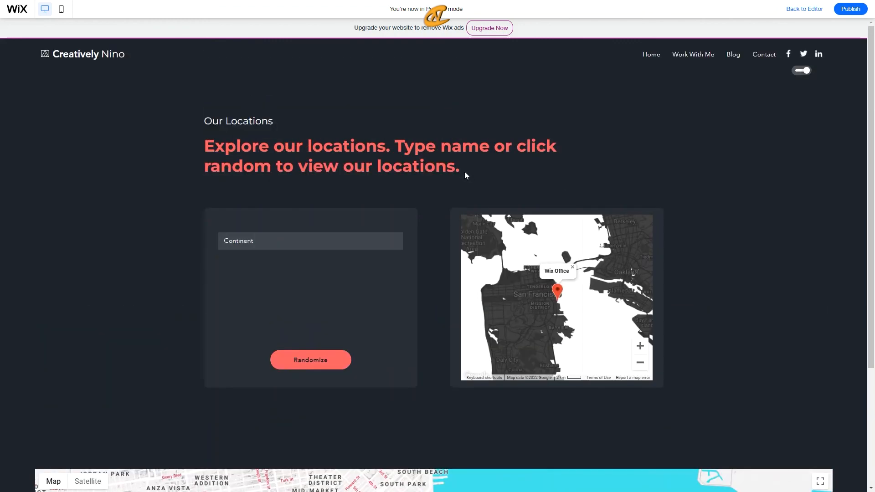